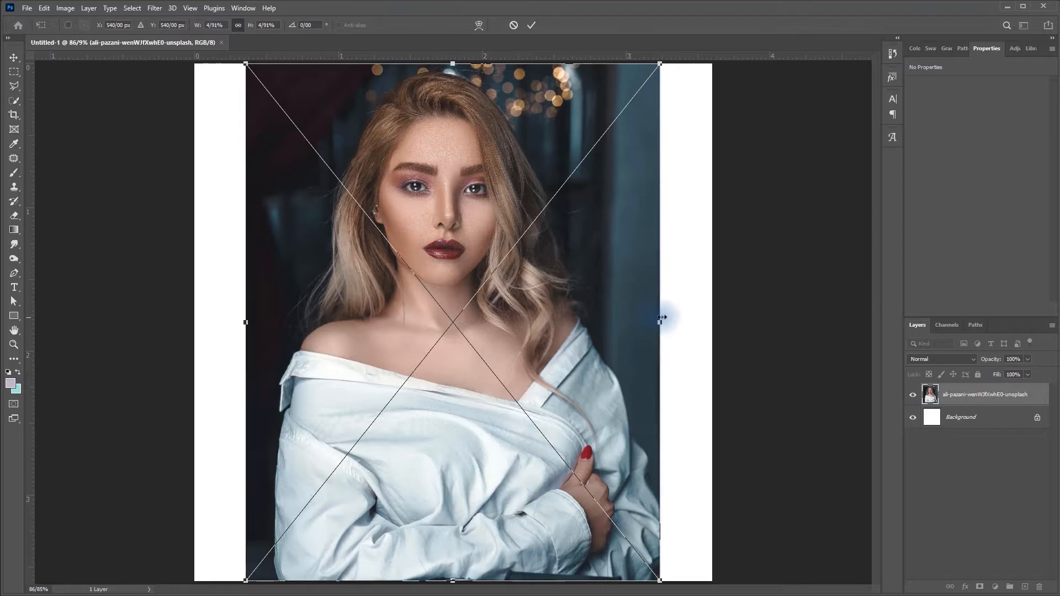
- Enlarge the placed portrait to about 8.76% so it fills the canvas, and shift it to frame the face
{"action": "left_click_drag", "start_coordinate": [664, 324], "coordinate": [860, 318]}
{"action": "left_click_drag", "start_coordinate": [848, 229], "coordinate": [852, 447]}
{"action": "left_click_drag", "start_coordinate": [859, 541], "coordinate": [794, 539]}
{"action": "left_click_drag", "start_coordinate": [521, 488], "coordinate": [532, 436]}
{"action": "left_click_drag", "start_coordinate": [802, 488], "coordinate": [831, 488]}
{"action": "left_click_drag", "start_coordinate": [547, 442], "coordinate": [616, 473]}
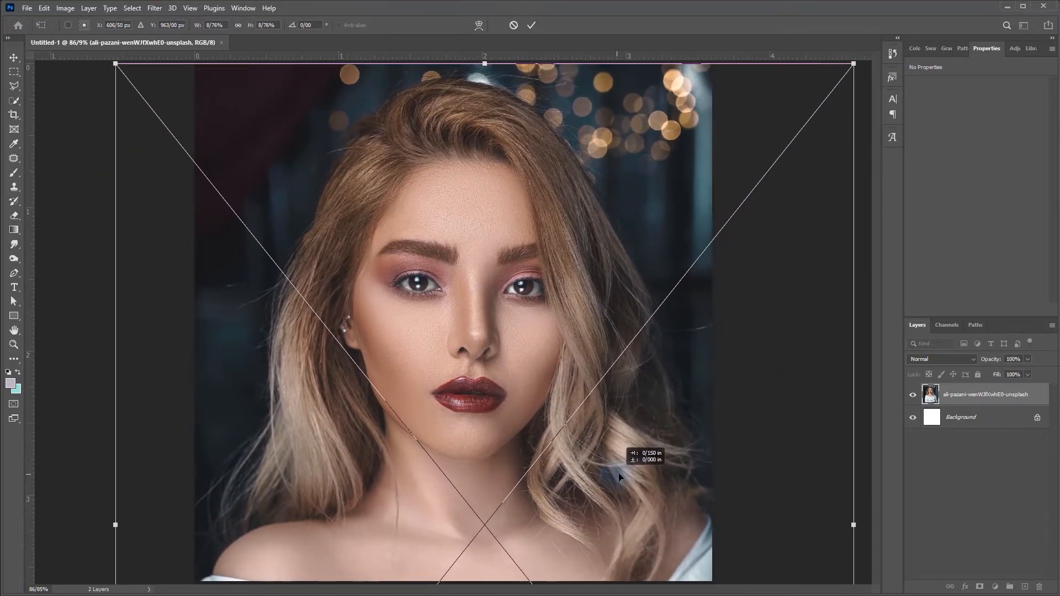
{"action": "key", "text": "Return"}
- Fine-tune the portrait's position and scale so the face sits near the canvas's centre
{"action": "left_click_drag", "start_coordinate": [551, 434], "coordinate": [469, 417]}
{"action": "left_click_drag", "start_coordinate": [450, 401], "coordinate": [444, 401]}
{"action": "left_click_drag", "start_coordinate": [488, 338], "coordinate": [521, 345]}
{"action": "key", "text": "ctrl+t"}
{"action": "left_click_drag", "start_coordinate": [507, 355], "coordinate": [504, 355]}
{"action": "left_click_drag", "start_coordinate": [743, 473], "coordinate": [758, 473]}
{"action": "left_click_drag", "start_coordinate": [628, 425], "coordinate": [629, 443]}
{"action": "key", "text": "Return"}
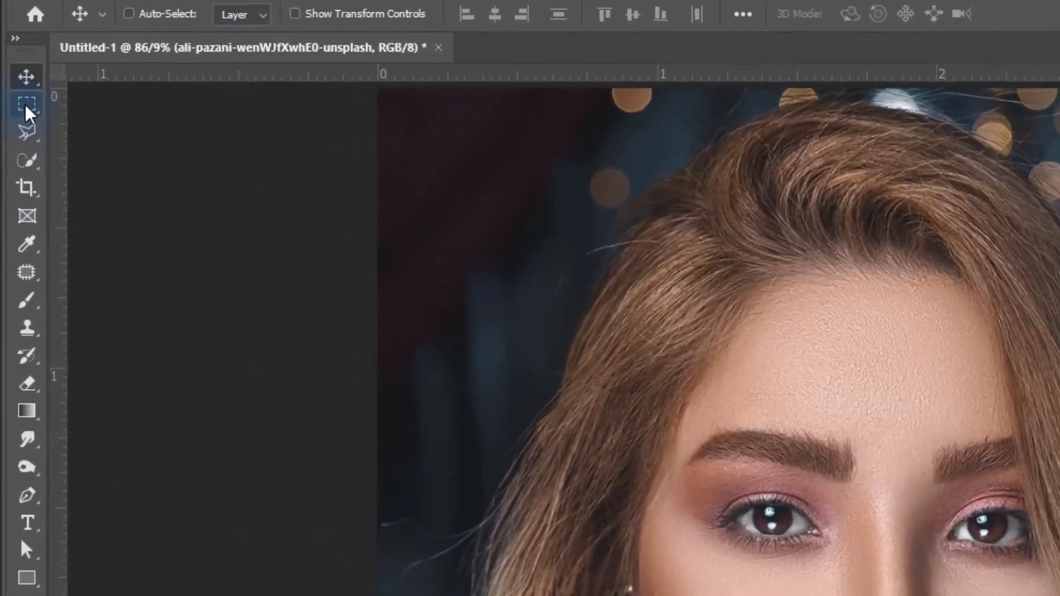
- Marquee-select a thin horizontal strip across the face and hair, between the nose and the upper lip
{"action": "left_click", "coordinate": [27, 106]}
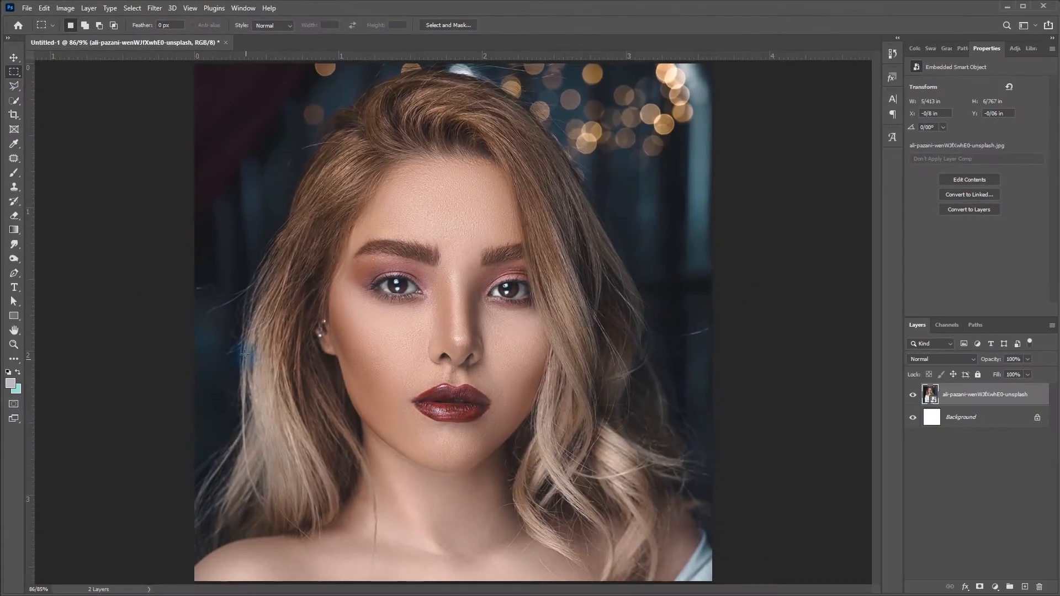
{"action": "left_click_drag", "start_coordinate": [285, 369], "coordinate": [694, 371]}
{"action": "left_click_drag", "start_coordinate": [579, 369], "coordinate": [586, 380]}
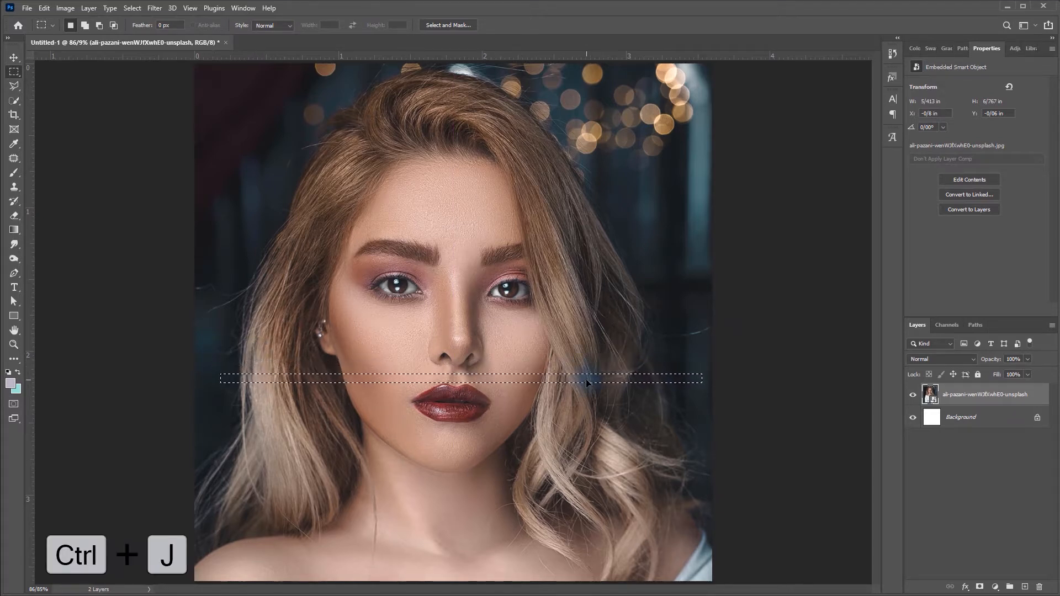
- Copy the selected strip to a new layer and stretch it upward past the canvas's upper edge
{"action": "key", "text": "ctrl+j"}
{"action": "key", "text": "ctrl+t"}
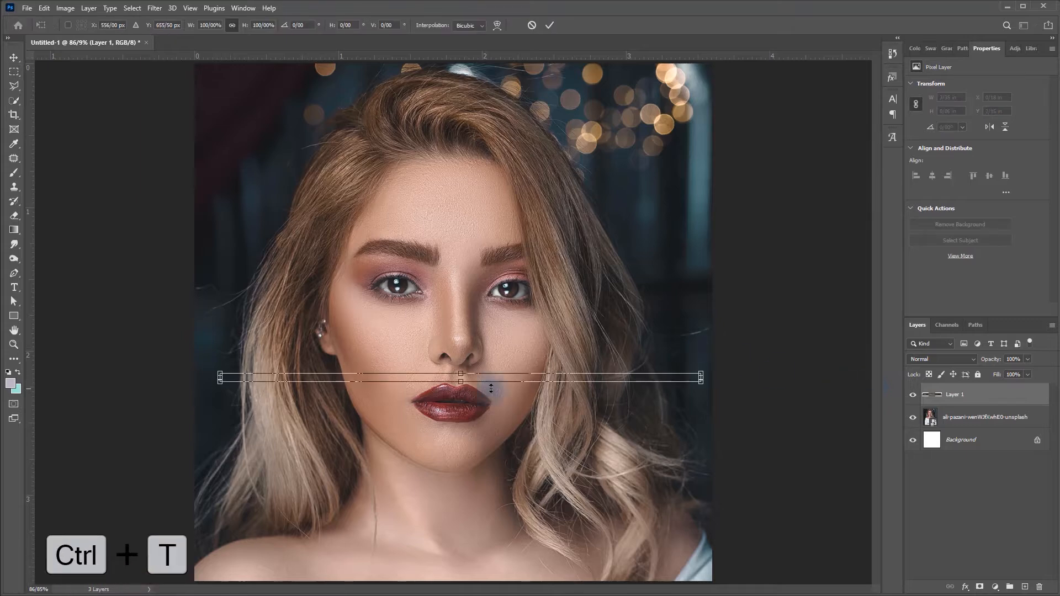
{"action": "left_click_drag", "start_coordinate": [466, 372], "coordinate": [445, 25]}
{"action": "double_click", "coordinate": [548, 302]}
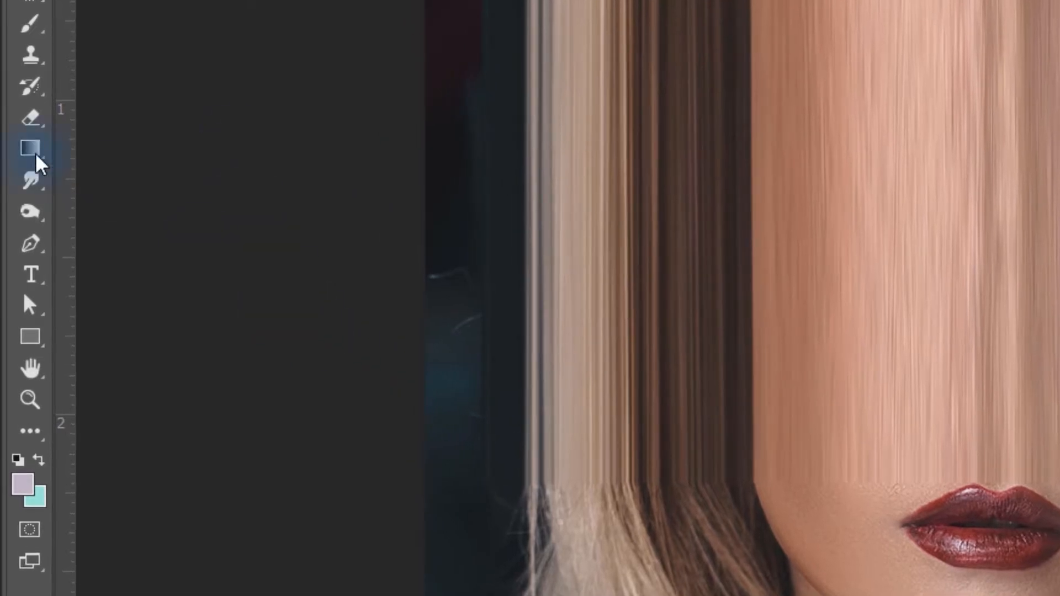
- Set up a linear foreground-to-transparent gradient with 50% opacity
{"action": "left_click", "coordinate": [19, 204]}
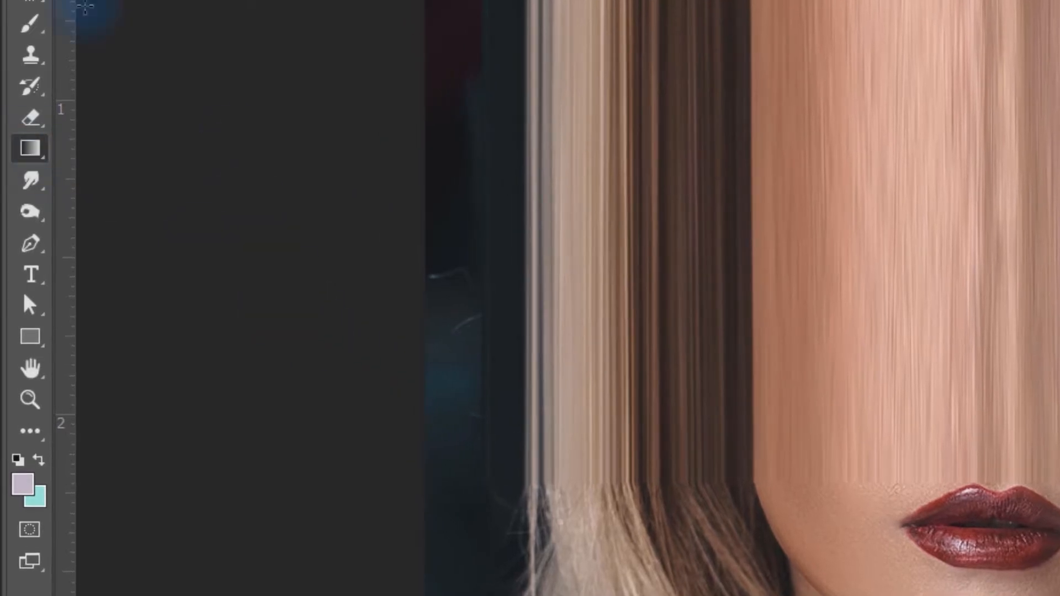
{"action": "left_click", "coordinate": [234, 27]}
{"action": "left_click", "coordinate": [59, 101]}
{"action": "left_click", "coordinate": [129, 145]}
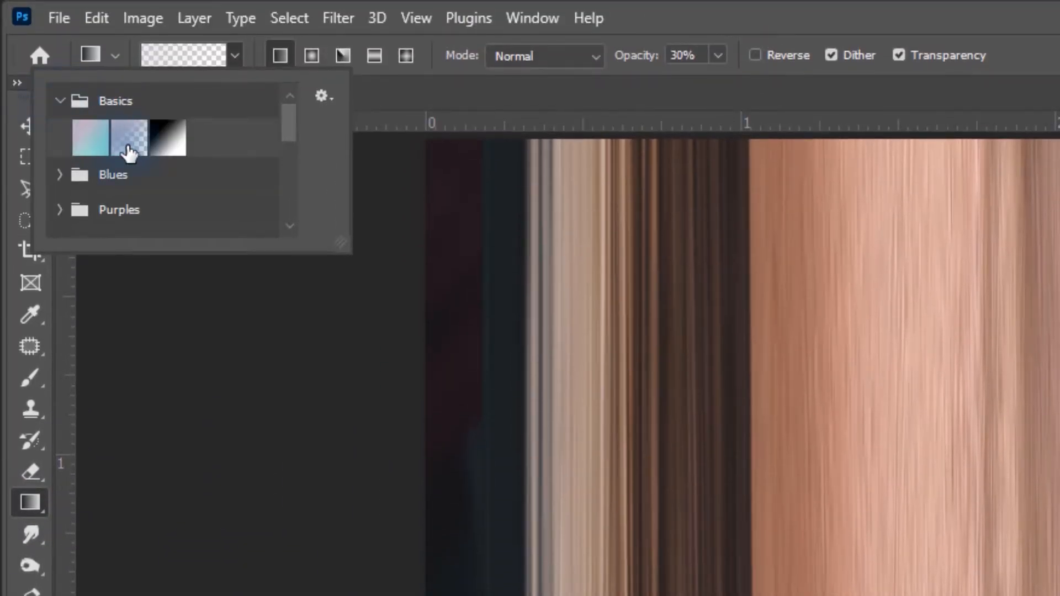
{"action": "left_click", "coordinate": [687, 16]}
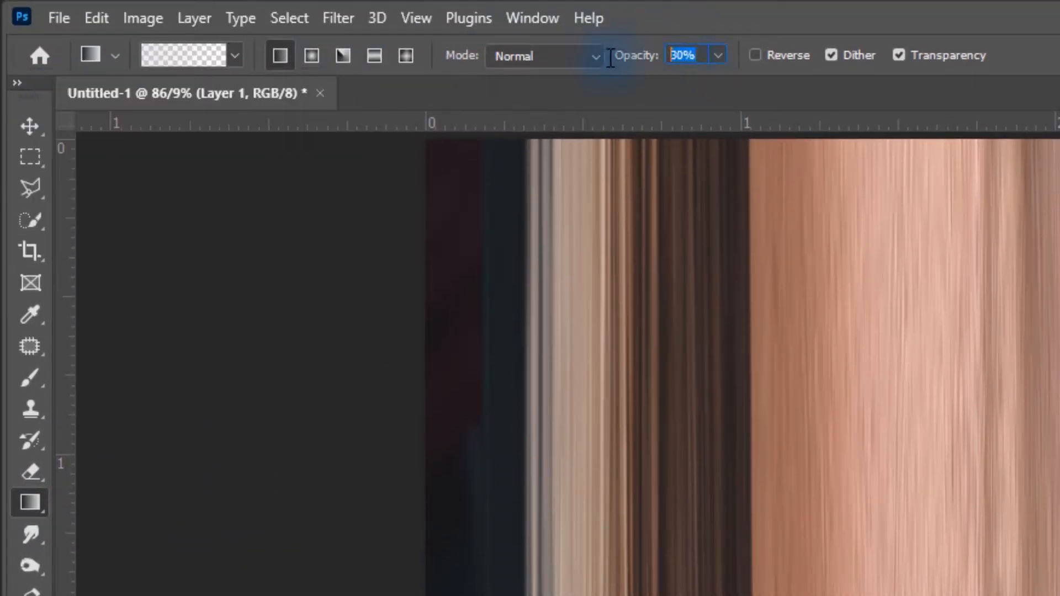
{"action": "type", "text": "50"}
{"action": "key", "text": "Return"}
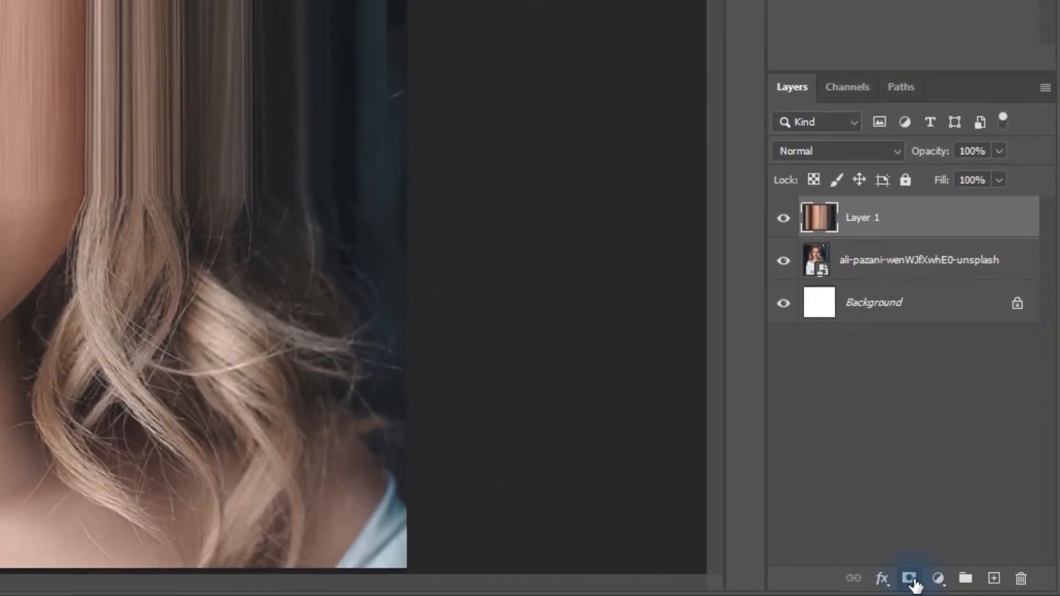
- Add a mask to Layer 1 and fade the stretched strip's lower edge with black gradients around the nose
{"action": "left_click", "coordinate": [980, 586]}
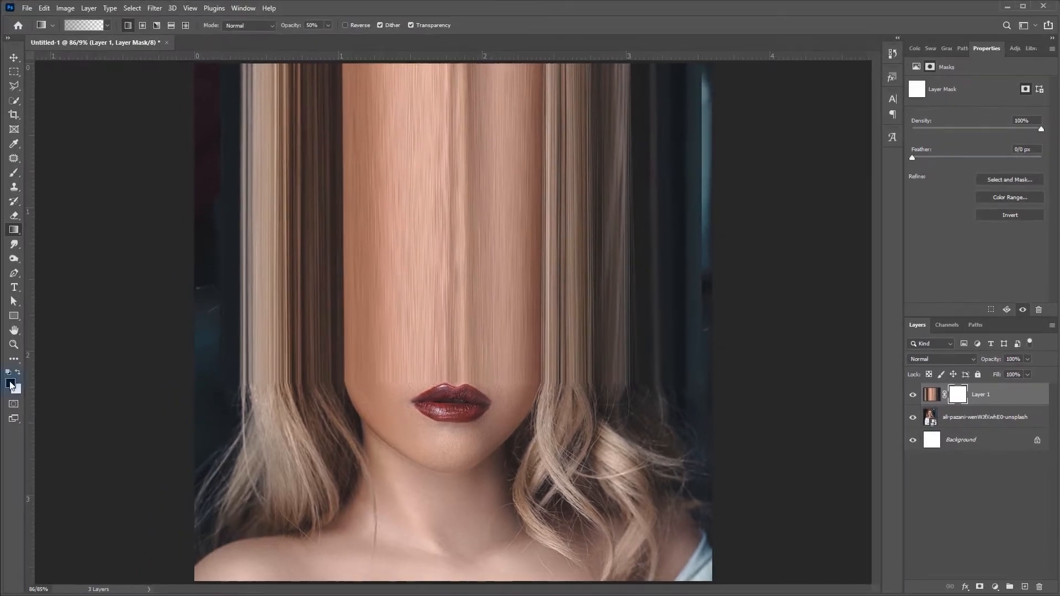
{"action": "left_click", "coordinate": [11, 381]}
{"action": "left_click", "coordinate": [265, 360]}
{"action": "key", "text": "g"}
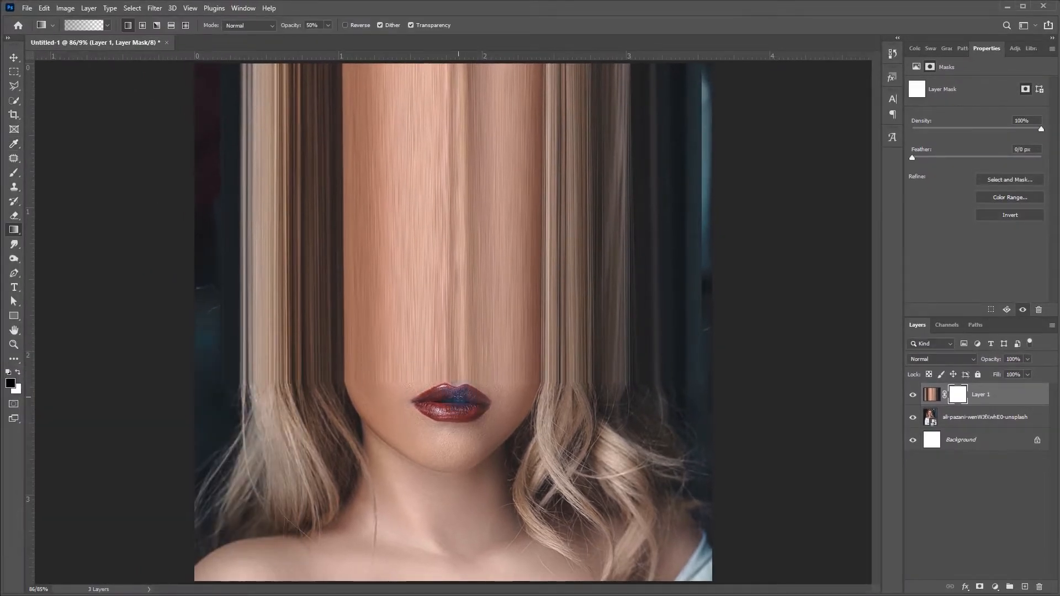
{"action": "left_click_drag", "start_coordinate": [453, 325], "coordinate": [452, 400]}
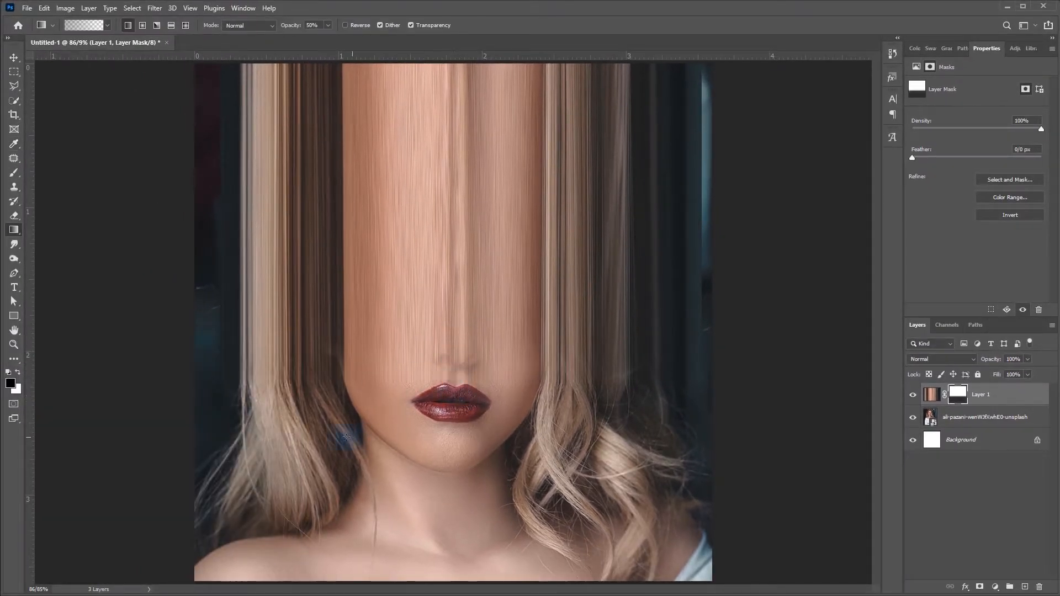
{"action": "left_click_drag", "start_coordinate": [464, 347], "coordinate": [452, 379]}
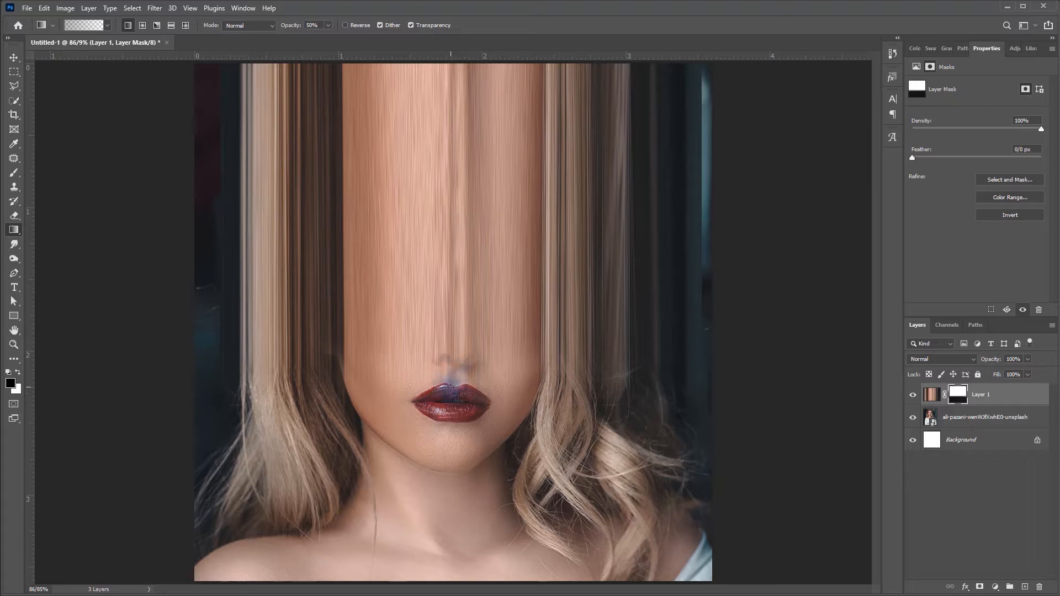
- Paint black on Layer 1's mask with a 70% opacity brush to reveal the nose and blend the hair on both sides
{"action": "left_click", "coordinate": [15, 174]}
{"action": "key", "text": "bracketleft"}
{"action": "key", "text": "bracketleft"}
{"action": "key", "text": "bracketleft"}
{"action": "key", "text": "bracketleft"}
{"action": "key", "text": "bracketleft"}
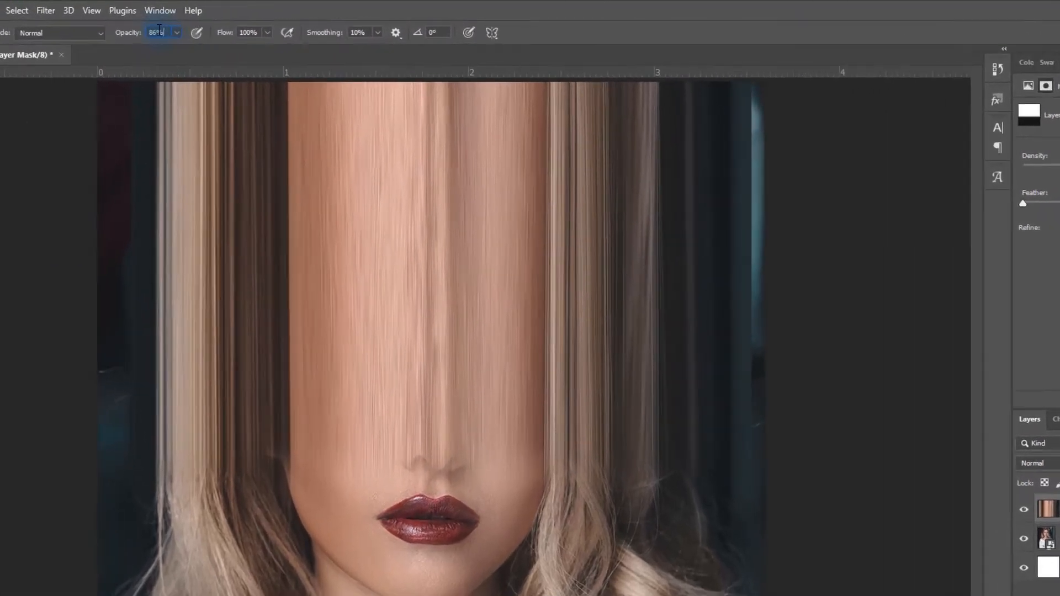
{"action": "left_click", "coordinate": [215, 27]}
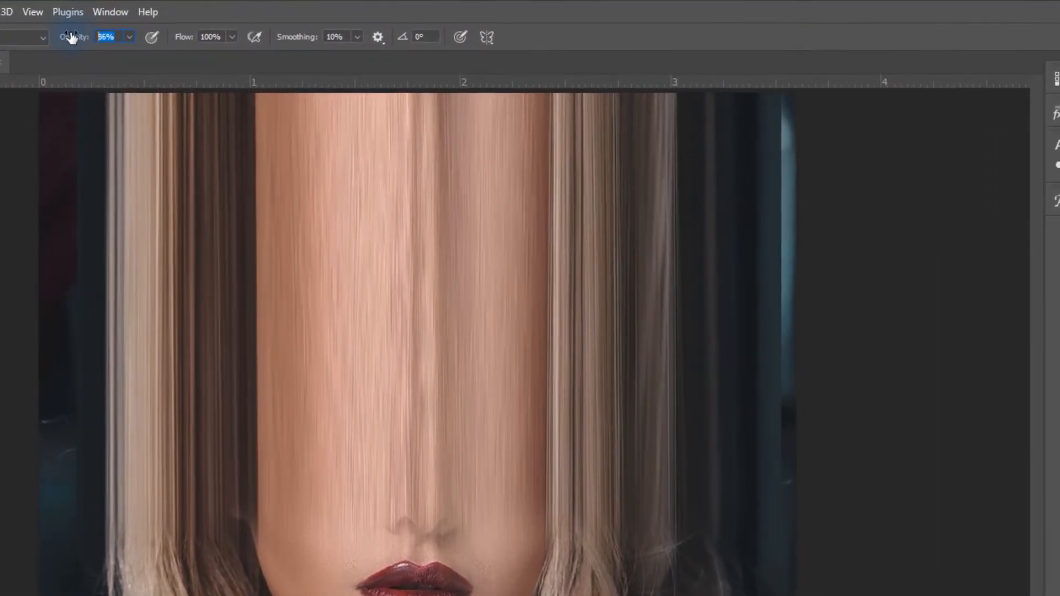
{"action": "type", "text": "70"}
{"action": "key", "text": "Return"}
{"action": "left_click_drag", "start_coordinate": [436, 372], "coordinate": [462, 376]}
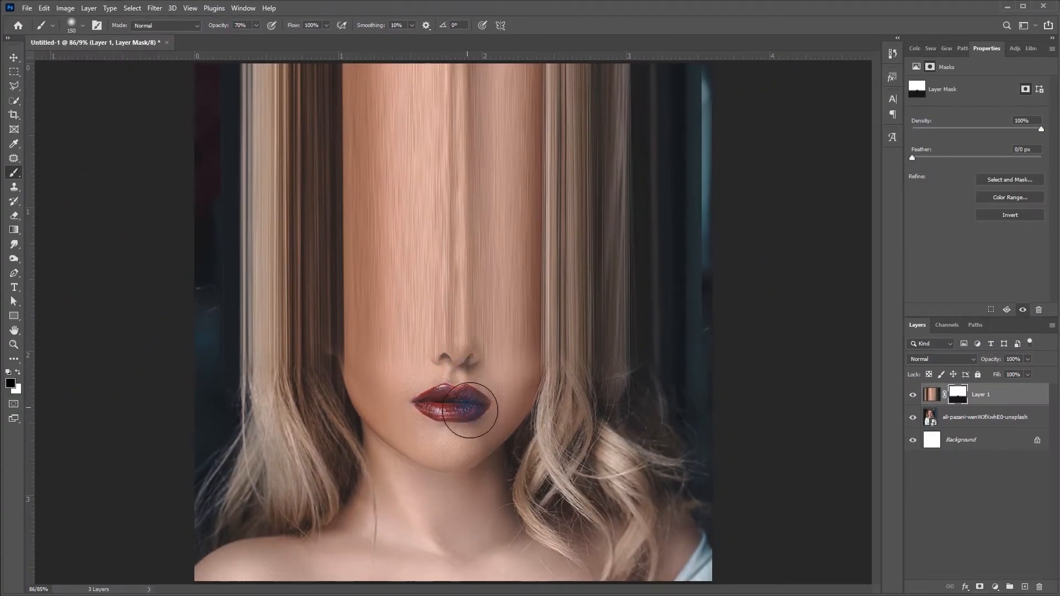
{"action": "mouse_move", "coordinate": [514, 400]}
{"action": "left_mouse_down"}
{"action": "mouse_move", "coordinate": [515, 386]}
{"action": "mouse_move", "coordinate": [596, 406]}
{"action": "left_mouse_up"}
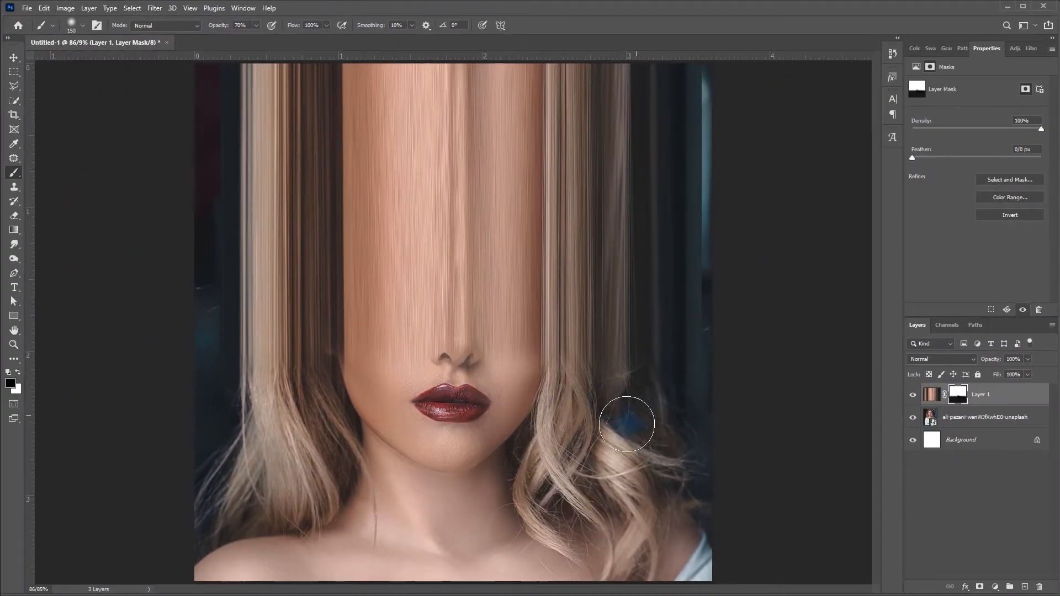
{"action": "left_click_drag", "start_coordinate": [228, 419], "coordinate": [297, 397]}
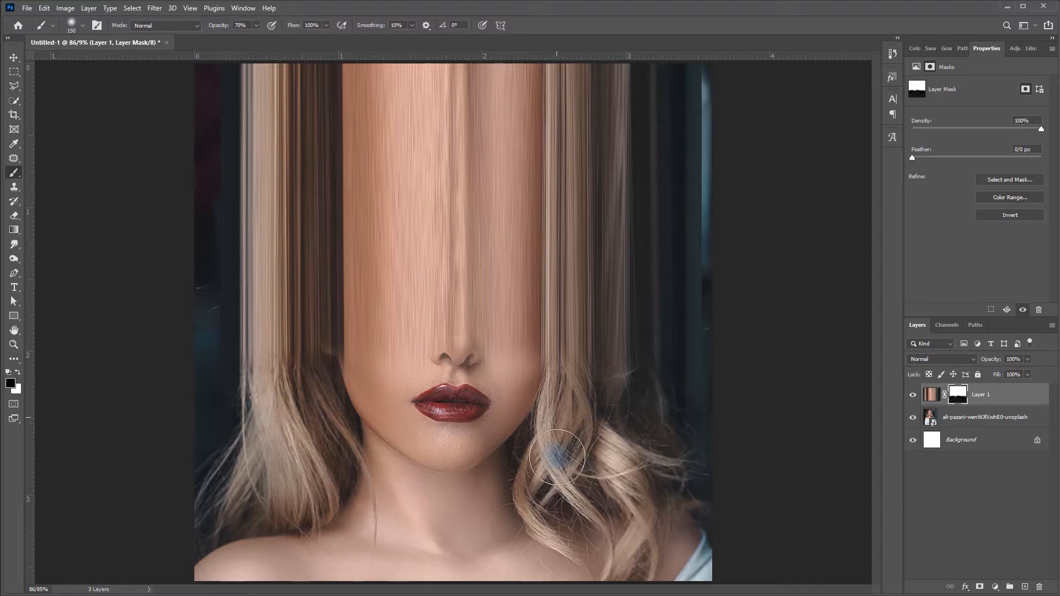
- Rasterize the portrait layer and mask away Layer 1 along the canvas's right edge
{"action": "right_click", "coordinate": [988, 423]}
{"action": "left_click", "coordinate": [894, 366]}
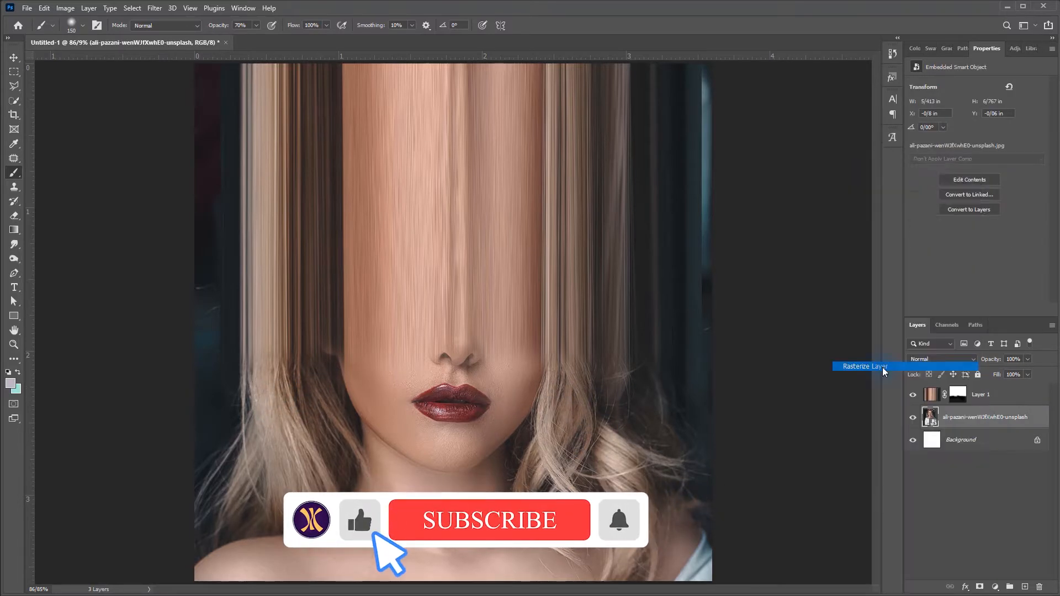
{"action": "left_click", "coordinate": [14, 187]}
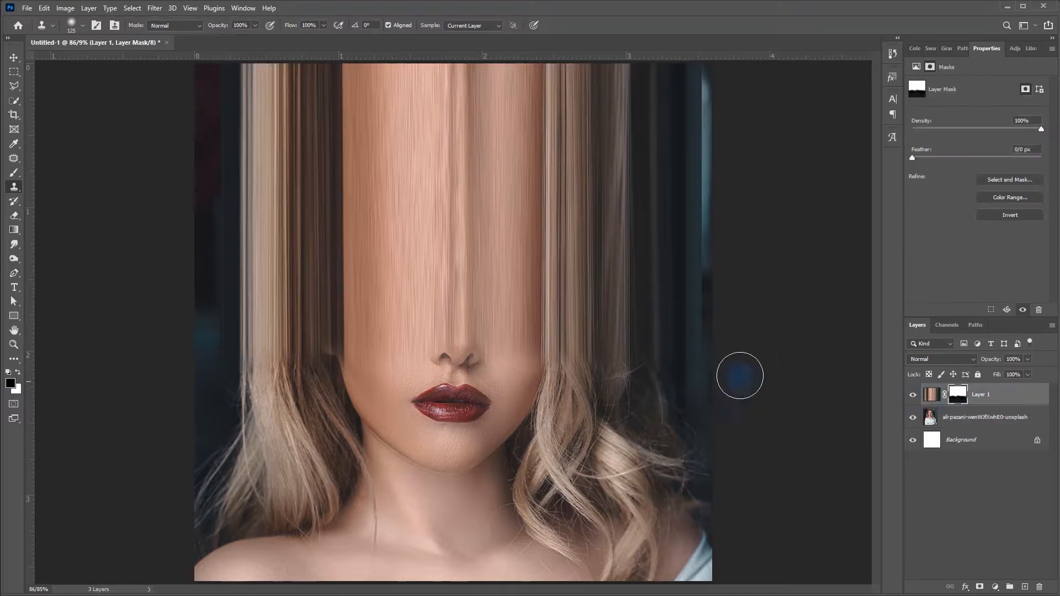
{"action": "left_click_drag", "start_coordinate": [729, 236], "coordinate": [710, 168]}
- Select the blurred lights in the portrait layer's upper-right corner, remove them with a Content-Aware fill, and deselect
{"action": "scroll", "coordinate": [710, 177], "scroll_direction": "down", "scroll_amount": 2}
{"action": "mouse_move", "coordinate": [670, 136]}
{"action": "left_mouse_down"}
{"action": "mouse_move", "coordinate": [674, 243]}
{"action": "mouse_move", "coordinate": [671, 112]}
{"action": "mouse_move", "coordinate": [612, 177]}
{"action": "left_mouse_up"}
{"action": "left_click", "coordinate": [984, 416]}
{"action": "key", "text": "m"}
{"action": "key", "text": "shift+F5"}
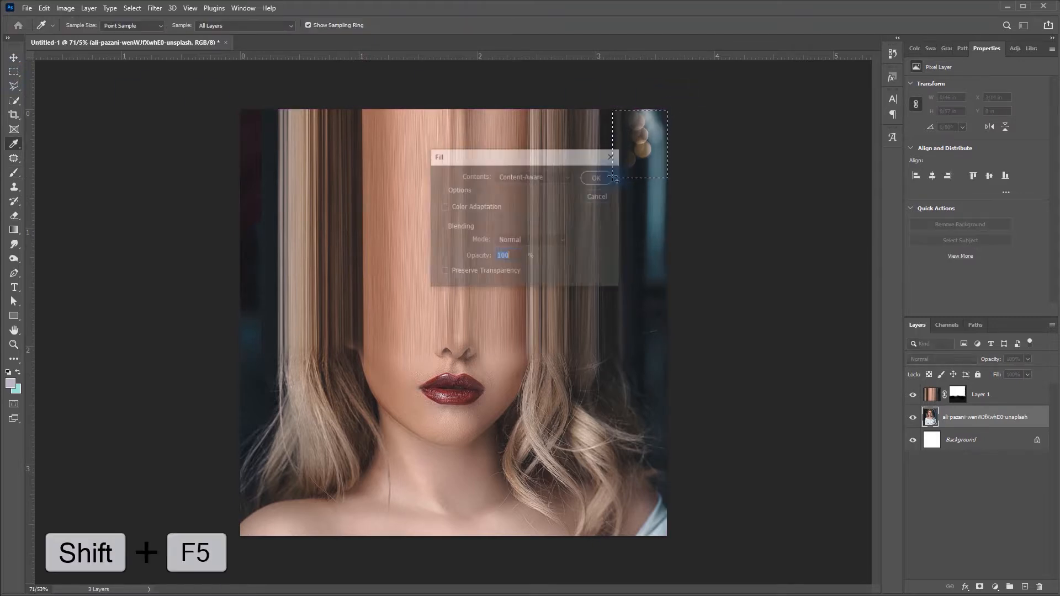
{"action": "left_click", "coordinate": [604, 177]}
{"action": "key", "text": "ctrl+d"}
{"action": "key", "text": "v"}
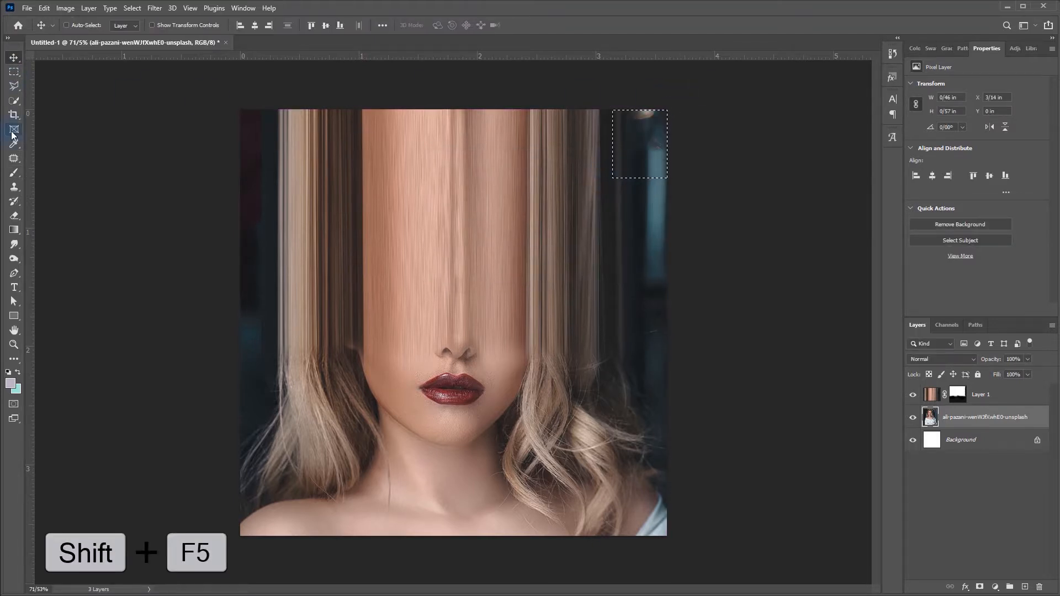
- Clone background over the leftover light spot in the portrait layer's upper-right corner
{"action": "left_click", "coordinate": [13, 186]}
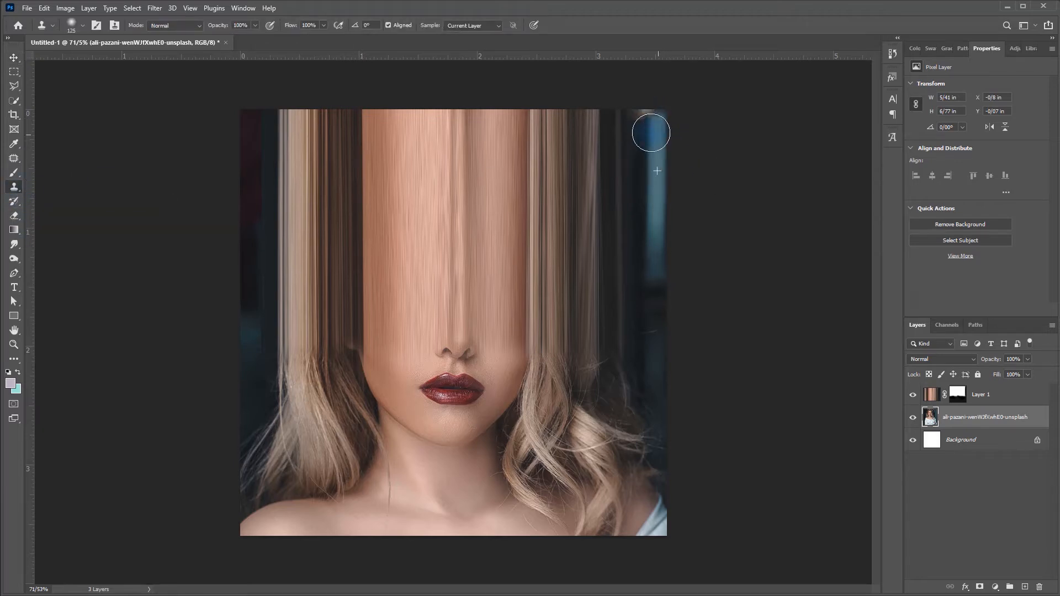
{"action": "left_click_drag", "start_coordinate": [628, 328], "coordinate": [690, 319]}
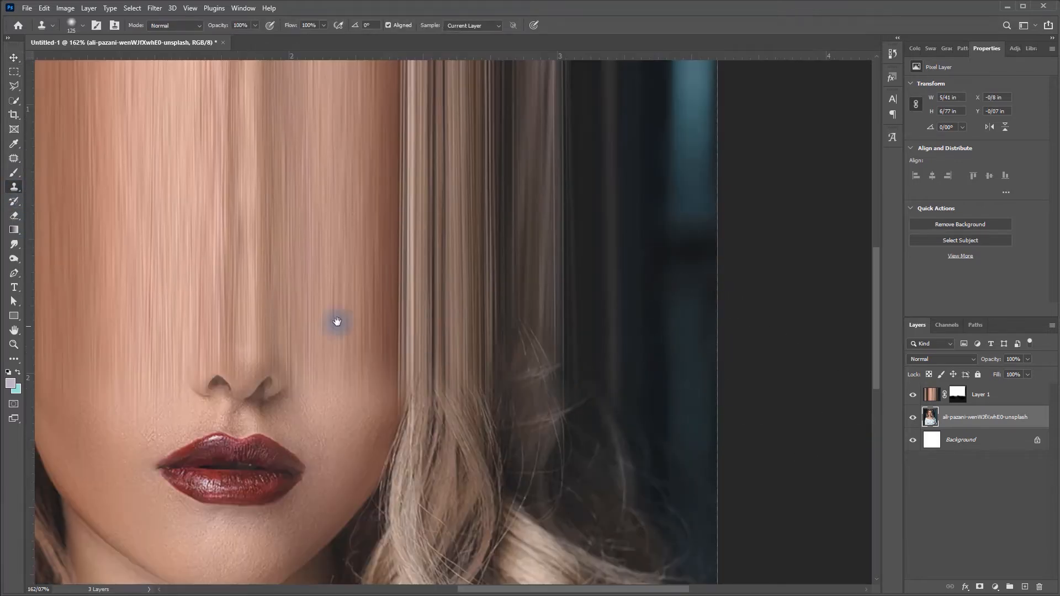
{"action": "left_click_drag", "start_coordinate": [329, 312], "coordinate": [704, 319]}
{"action": "key", "text": "ctrl+0"}
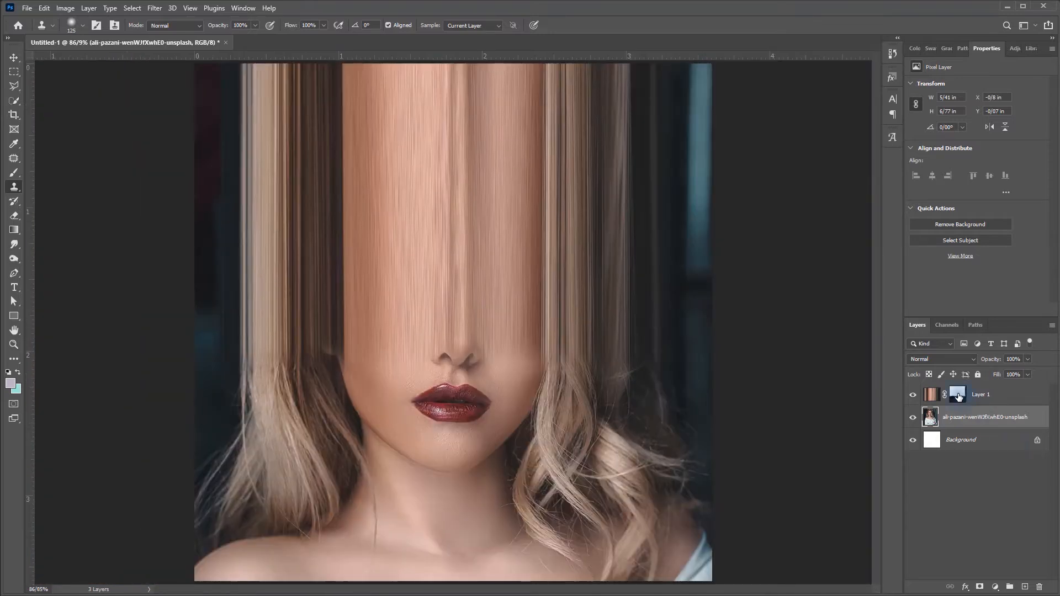
- Paint black on Layer 1's mask along the canvas's left edge to reveal the original dark background
{"action": "left_click", "coordinate": [958, 395]}
{"action": "key", "text": "b"}
{"action": "key", "text": "d"}
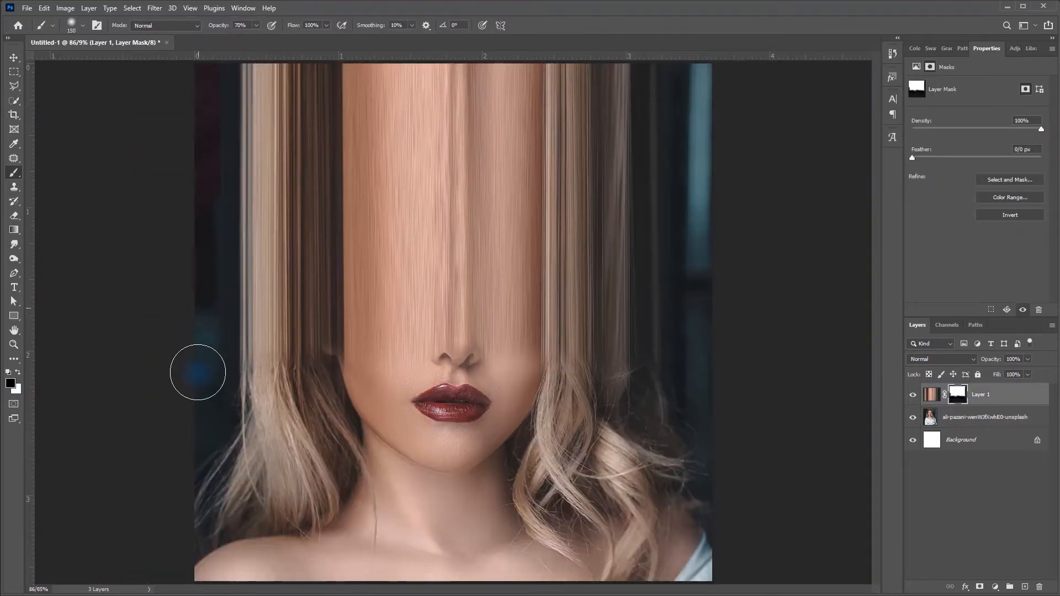
{"action": "left_click_drag", "start_coordinate": [218, 232], "coordinate": [196, 253]}
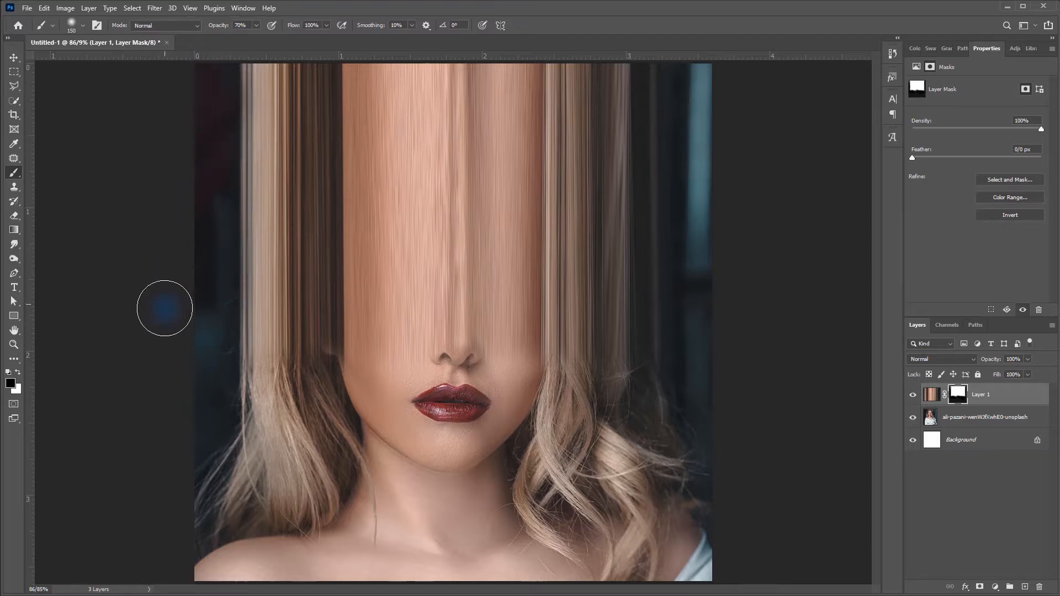
{"action": "left_click_drag", "start_coordinate": [430, 282], "coordinate": [429, 303]}
{"action": "key", "text": "v"}
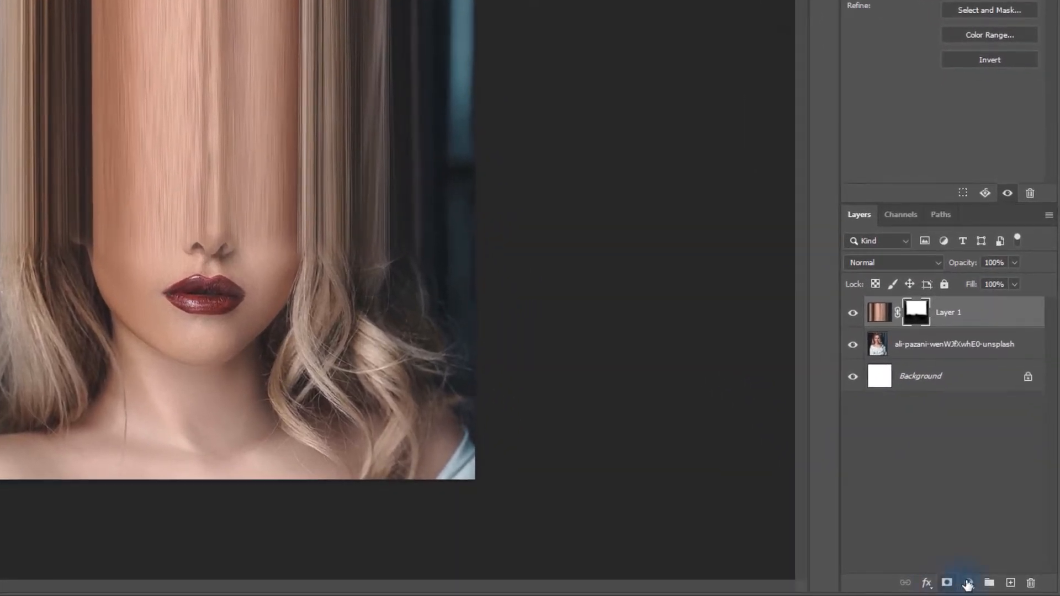
- Add a Vibrance adjustment layer with Vibrance -22 and Saturation +9
{"action": "left_click", "coordinate": [979, 584]}
{"action": "left_click", "coordinate": [984, 435]}
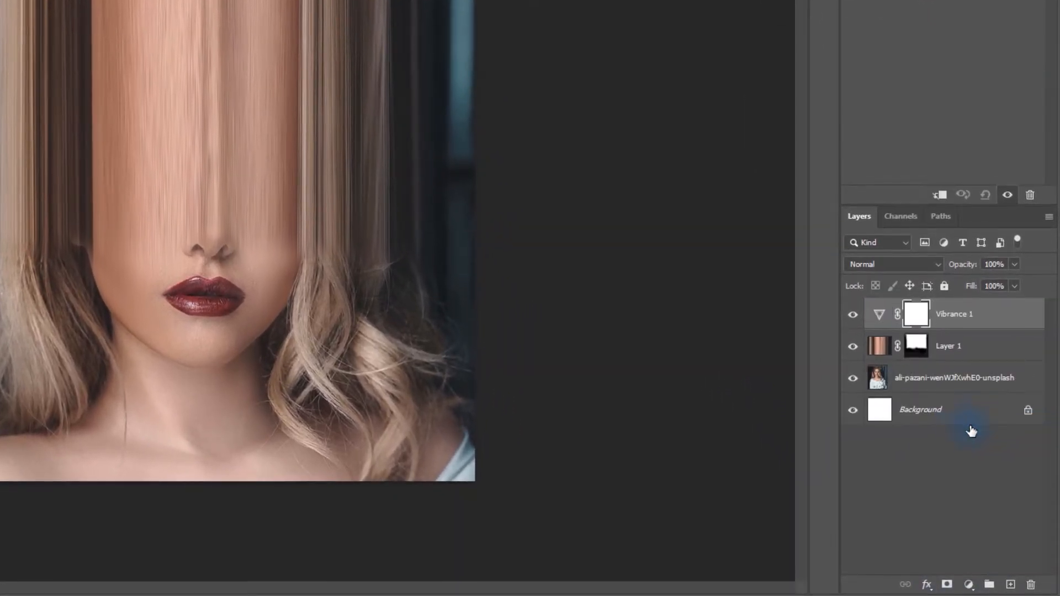
{"action": "left_click_drag", "start_coordinate": [939, 86], "coordinate": [904, 88]}
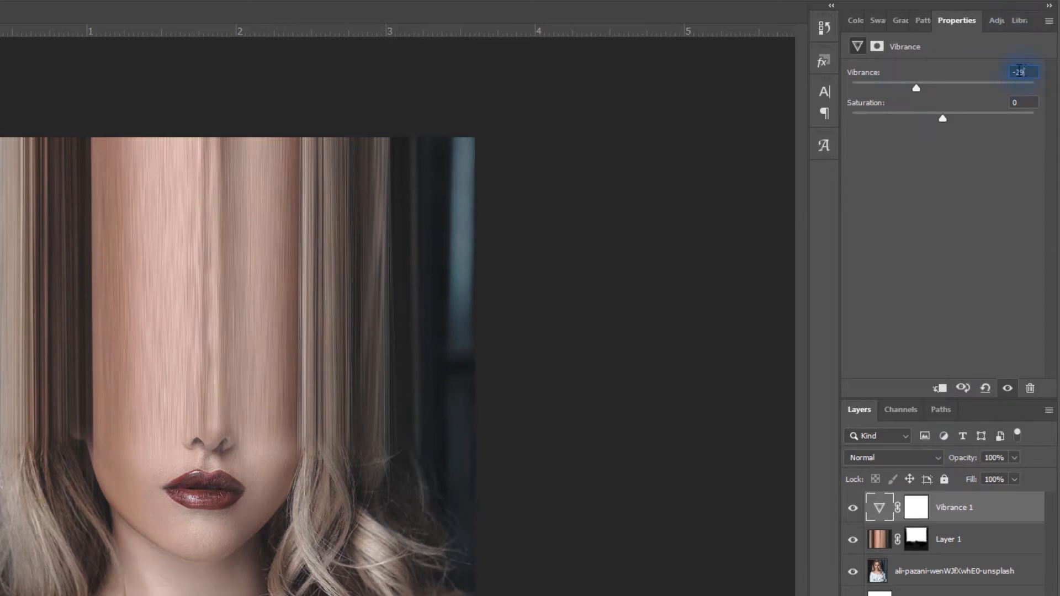
{"action": "key", "text": "Up"}
{"action": "key", "text": "Up"}
{"action": "key", "text": "Up"}
{"action": "key", "text": "Up"}
{"action": "key", "text": "Up"}
{"action": "key", "text": "Up"}
{"action": "key", "text": "Up"}
{"action": "key", "text": "Tab"}
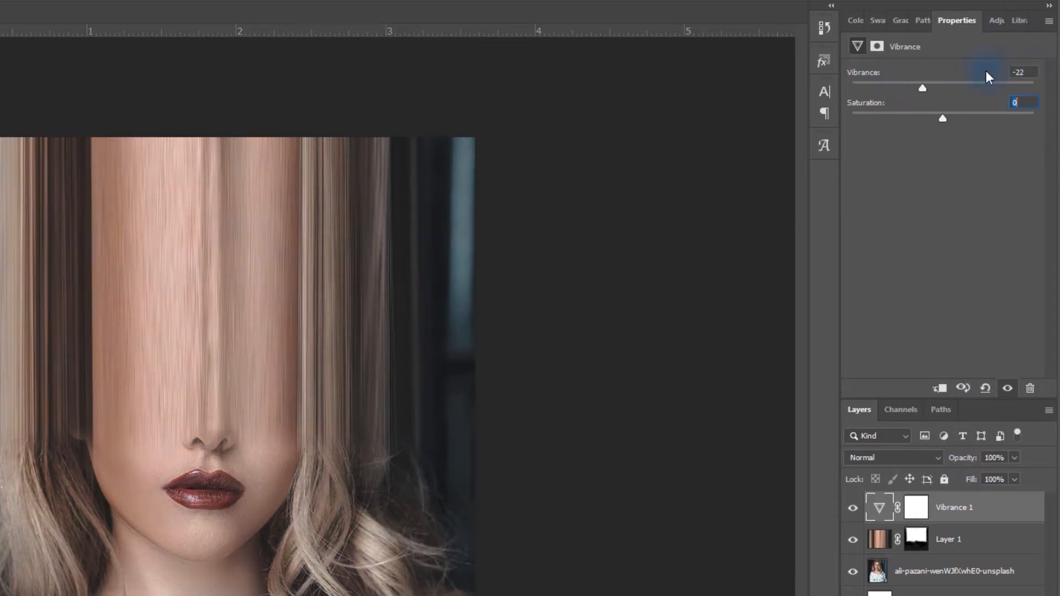
{"action": "key", "text": "Up"}
{"action": "key", "text": "Up"}
{"action": "key", "text": "Up"}
{"action": "key", "text": "Up"}
{"action": "key", "text": "Up"}
{"action": "key", "text": "Up"}
{"action": "key", "text": "Up"}
{"action": "key", "text": "Up"}
{"action": "key", "text": "Up"}
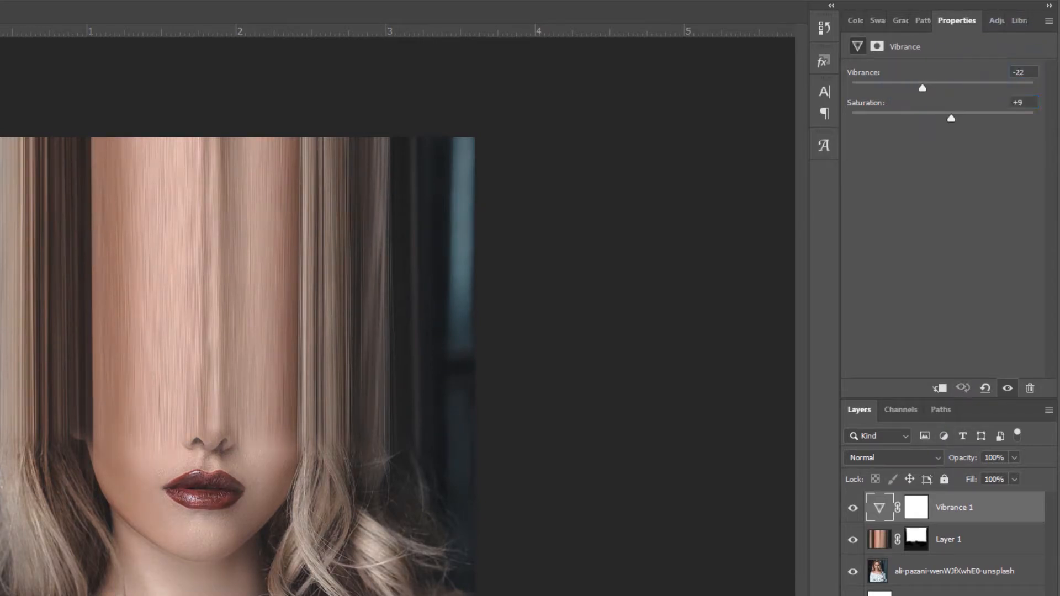
- Add a Color Lookup adjustment layer using the DropBlues.3DL 3DLUT file
{"action": "left_click", "coordinate": [980, 589]}
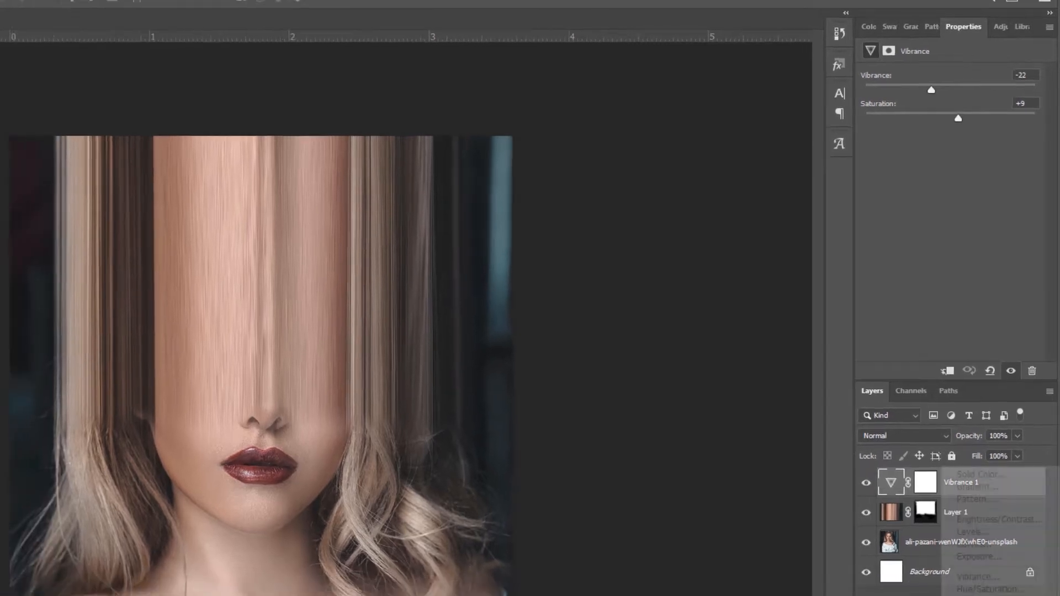
{"action": "left_click", "coordinate": [994, 534]}
{"action": "left_click", "coordinate": [979, 96]}
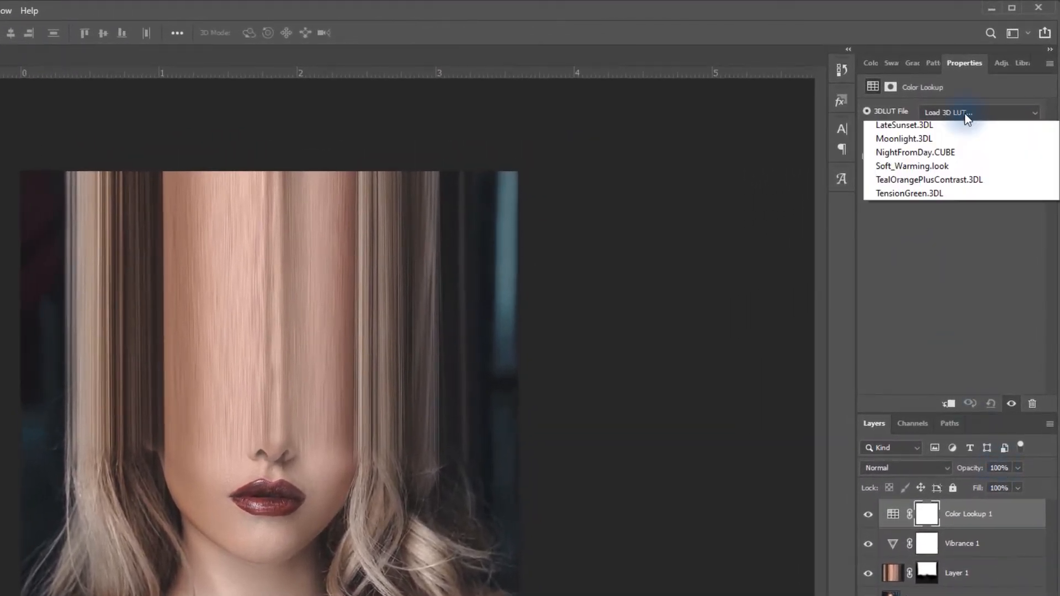
{"action": "left_click", "coordinate": [916, 252]}
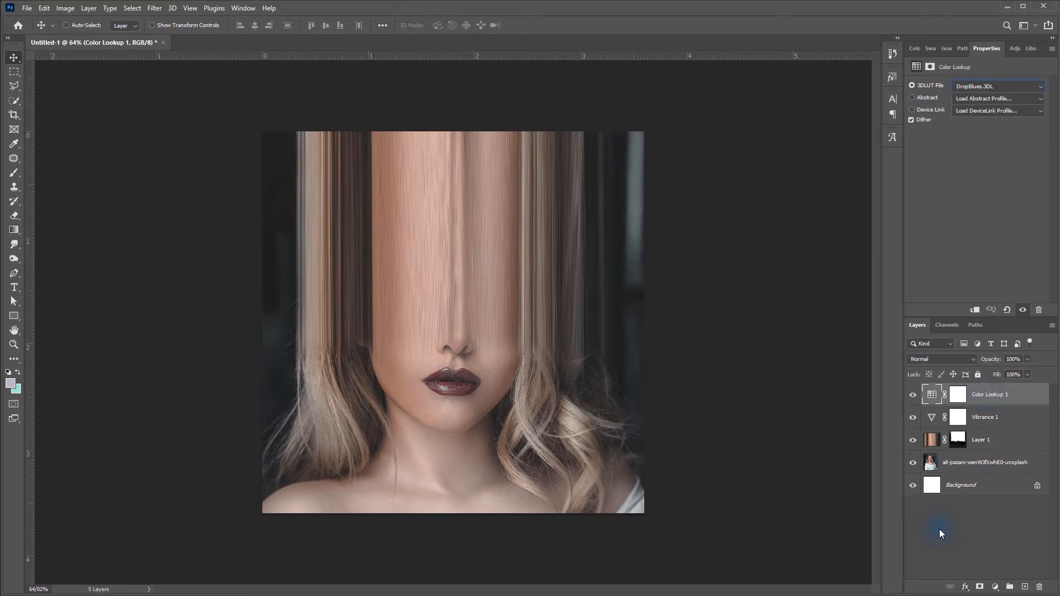
- Add an Exposure adjustment layer with Exposure -0.34 and Gamma Correction 0.94
{"action": "left_click", "coordinate": [995, 589]}
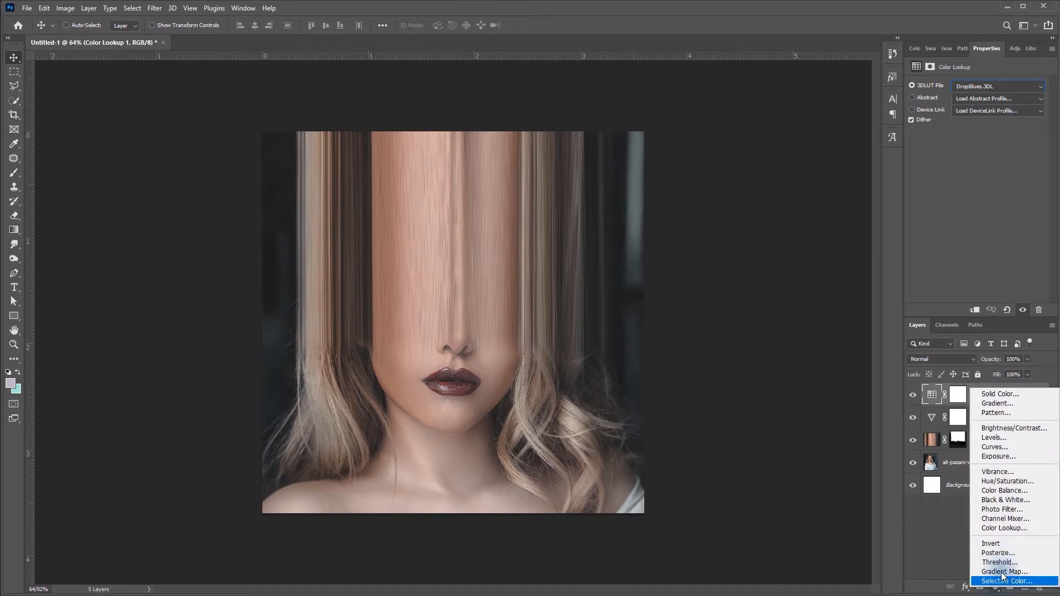
{"action": "left_click", "coordinate": [1001, 461]}
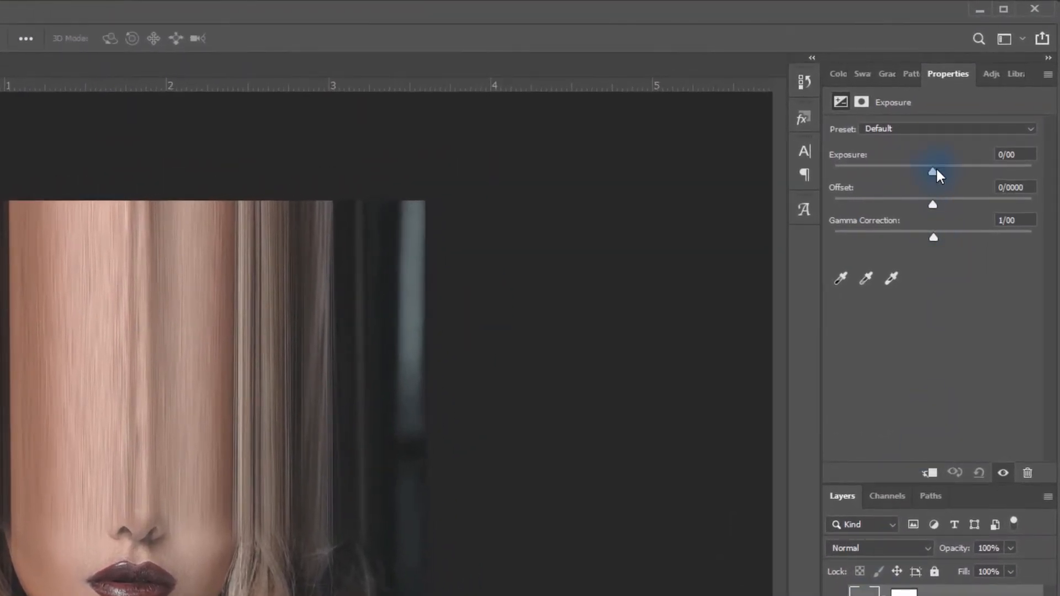
{"action": "left_click_drag", "start_coordinate": [977, 113], "coordinate": [982, 112]}
{"action": "left_click_drag", "start_coordinate": [942, 173], "coordinate": [938, 237]}
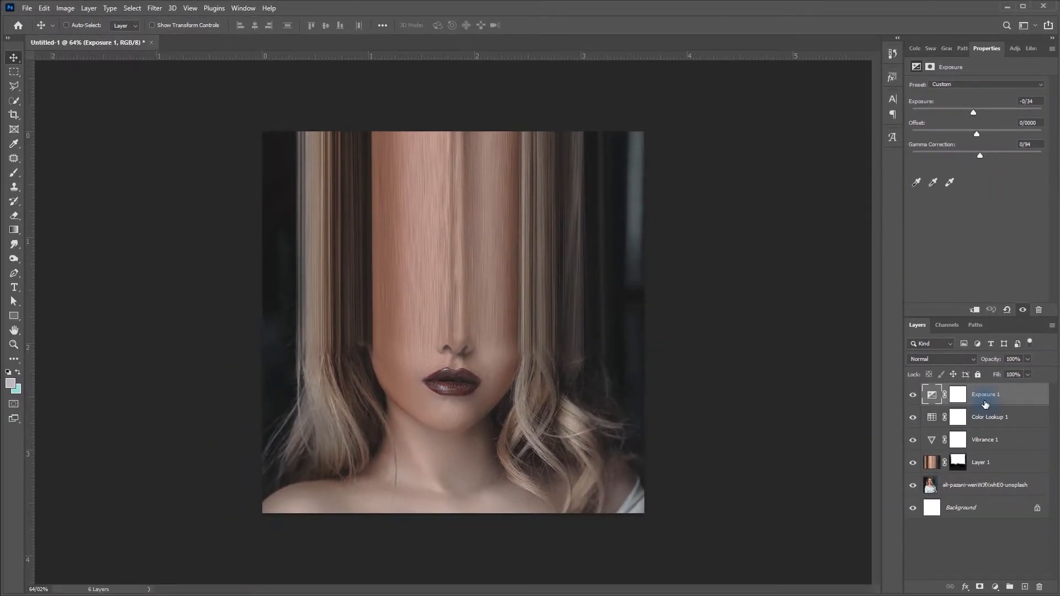
- Stamp all visible layers into a new top layer and convert it to a smart object
{"action": "key", "text": "ctrl+alt+shift+e"}
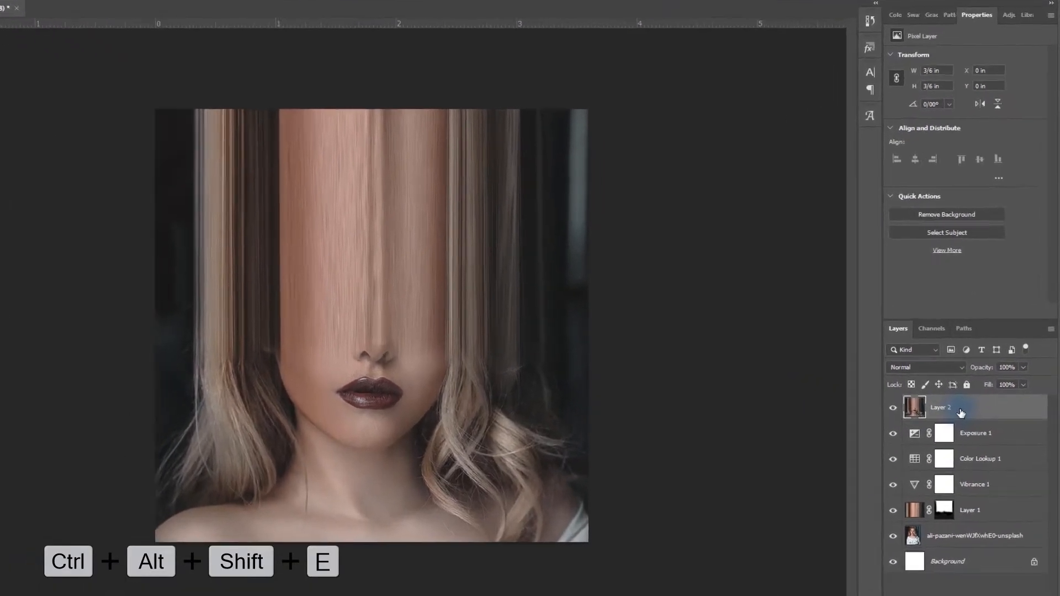
{"action": "right_click", "coordinate": [971, 394]}
{"action": "left_click", "coordinate": [897, 325]}
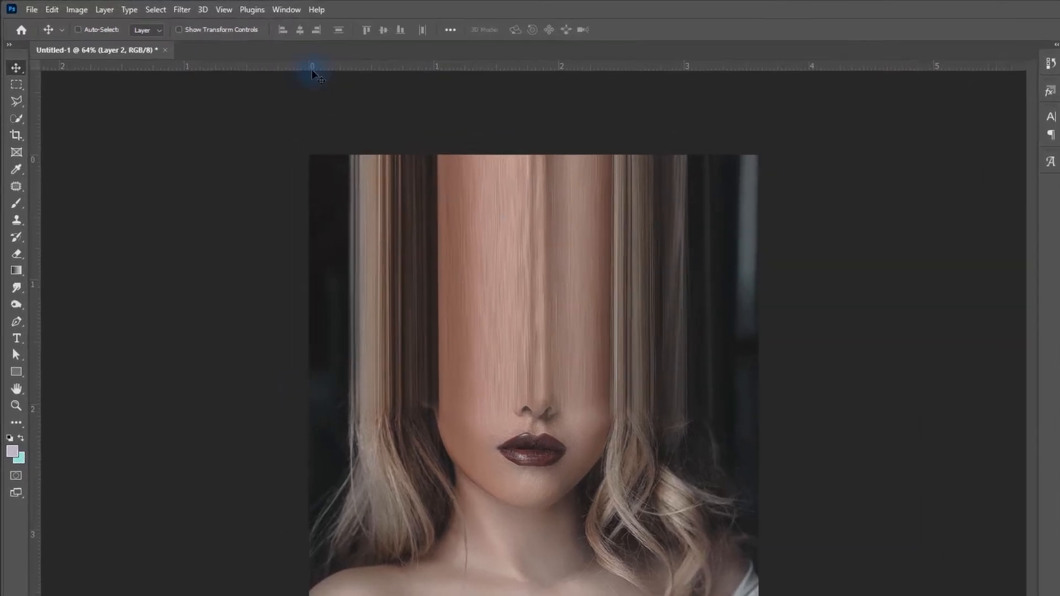
- Apply a Filter Gallery Grain filter to the stamped smart object with Intensity 15, Contrast 50 and grain type Regular
{"action": "left_click", "coordinate": [155, 8]}
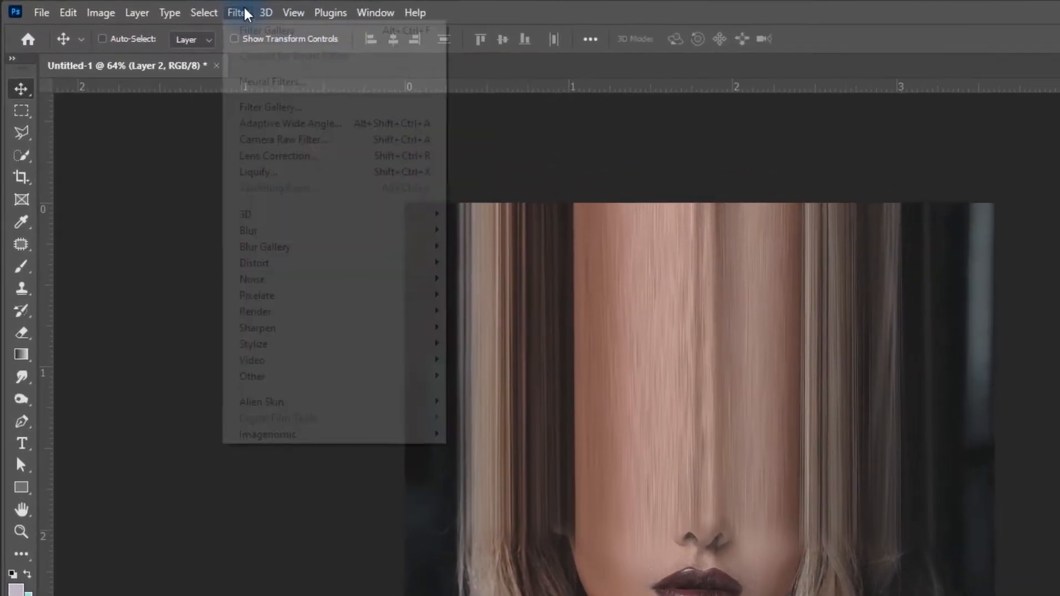
{"action": "left_click", "coordinate": [264, 106]}
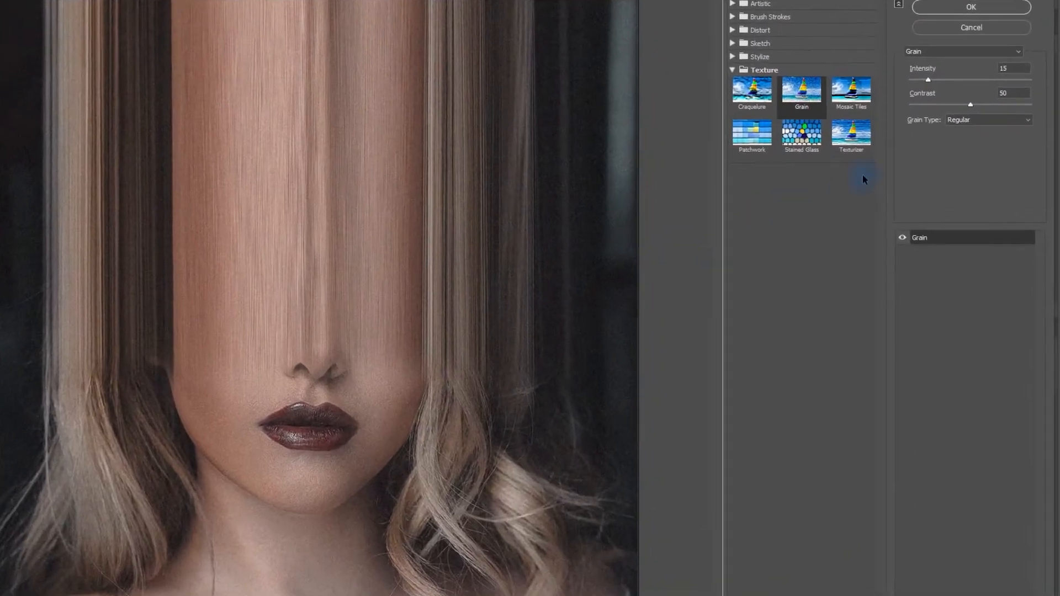
{"action": "left_click", "coordinate": [963, 52]}
{"action": "left_click", "coordinate": [927, 74]}
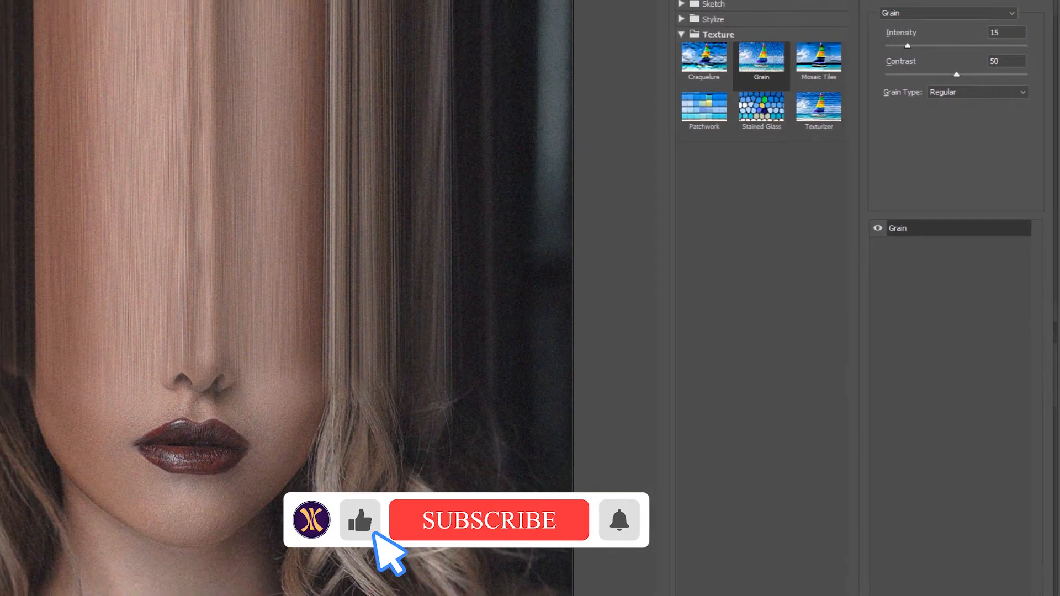
{"action": "left_click", "coordinate": [753, 156]}
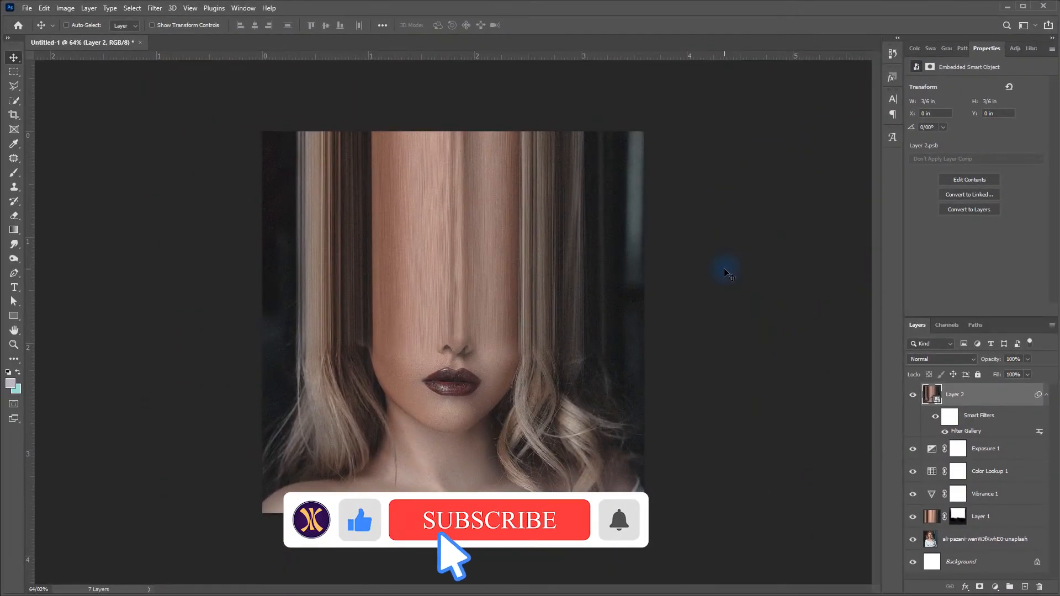
- In Camera Raw, set Temperature -15, Exposure +0.35, Contrast +5, Highlights +29, Shadows -13, Whites -19, Blacks -19, Vibrance -15 and Saturation -8
{"action": "left_click", "coordinate": [157, 7]}
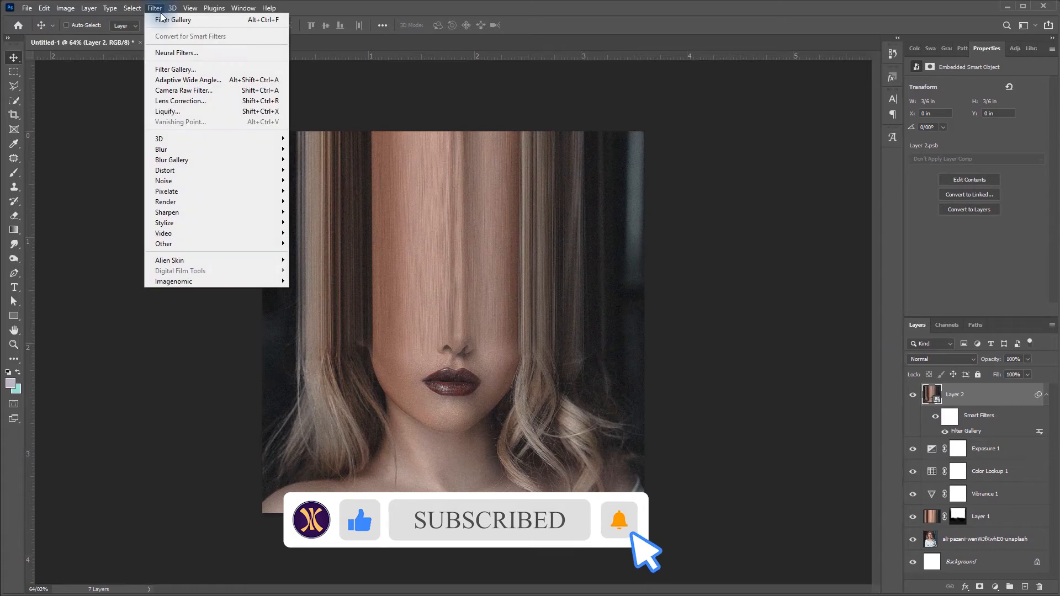
{"action": "left_click", "coordinate": [743, 309]}
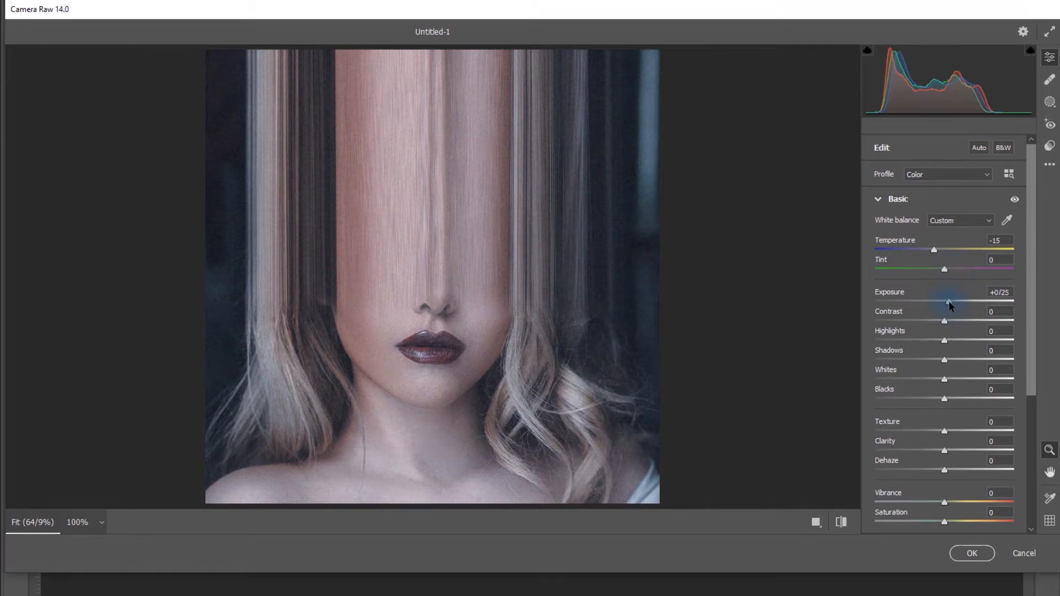
{"action": "left_click_drag", "start_coordinate": [944, 320], "coordinate": [932, 399]}
{"action": "mouse_move", "coordinate": [946, 434]}
{"action": "left_mouse_down"}
{"action": "mouse_move", "coordinate": [922, 433]}
{"action": "mouse_move", "coordinate": [943, 432]}
{"action": "left_mouse_up"}
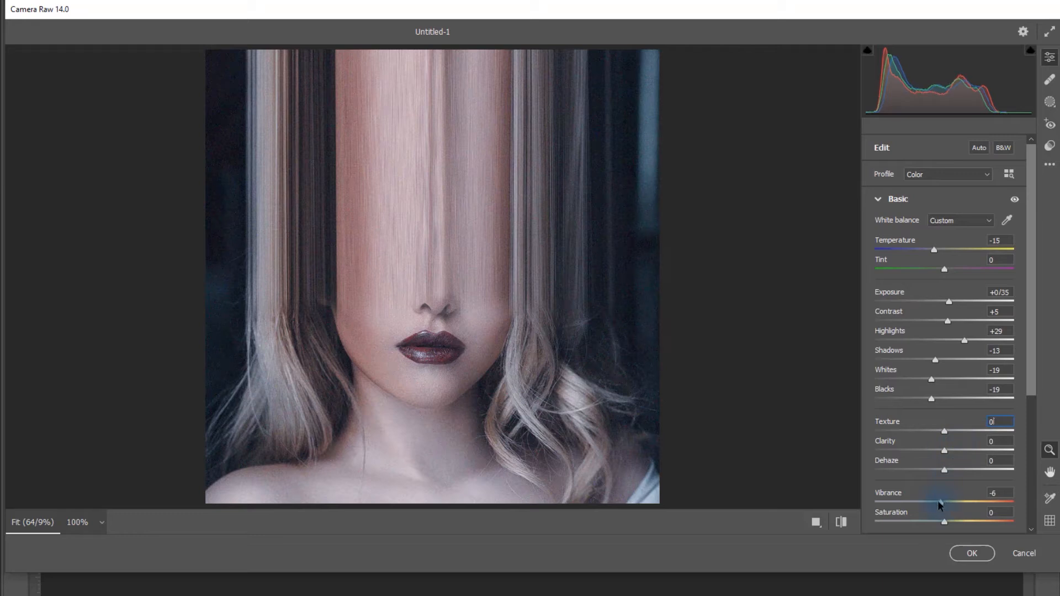
{"action": "mouse_move", "coordinate": [931, 503]}
{"action": "left_mouse_down"}
{"action": "mouse_move", "coordinate": [921, 502]}
{"action": "mouse_move", "coordinate": [958, 502]}
{"action": "mouse_move", "coordinate": [932, 507]}
{"action": "left_mouse_up"}
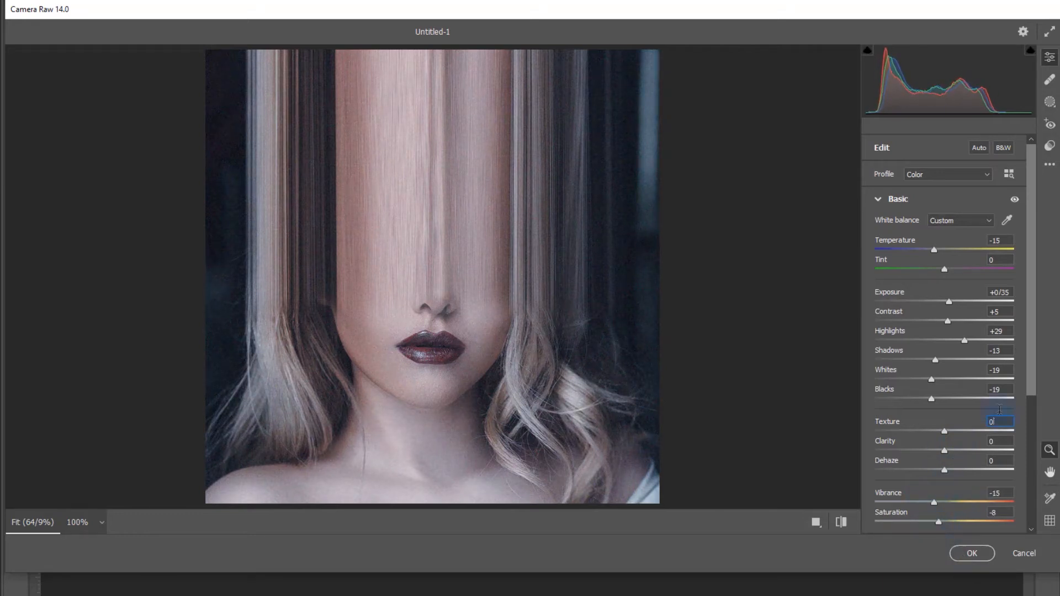
- Shape the Camera Raw point curve to darken the lower tones, placing an upper point at Input 166, Output 158
{"action": "left_click_drag", "start_coordinate": [1031, 352], "coordinate": [1021, 511]}
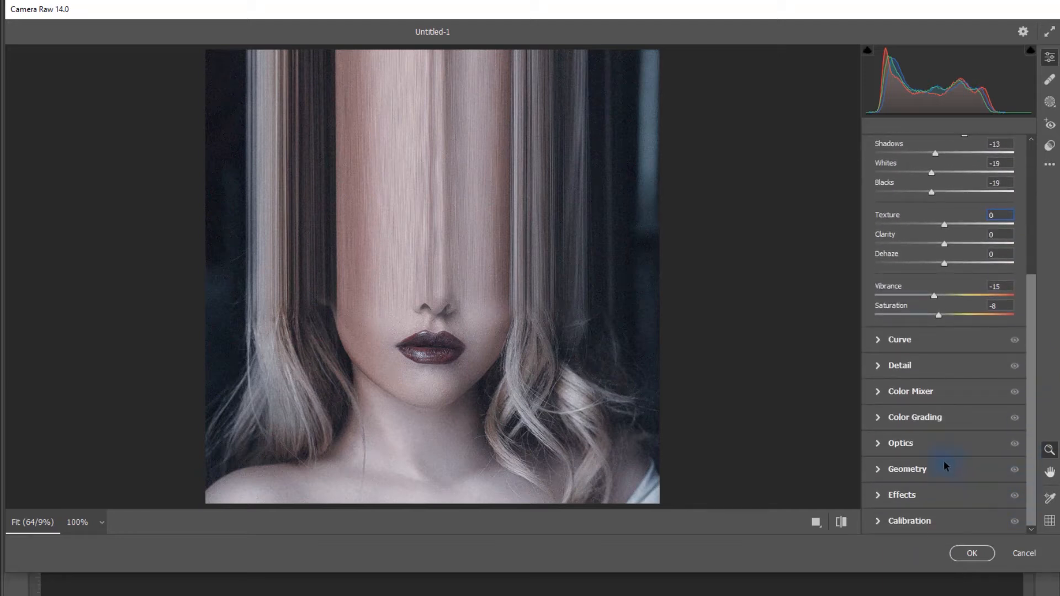
{"action": "left_click", "coordinate": [878, 339]}
{"action": "left_click_drag", "start_coordinate": [938, 343], "coordinate": [966, 318]}
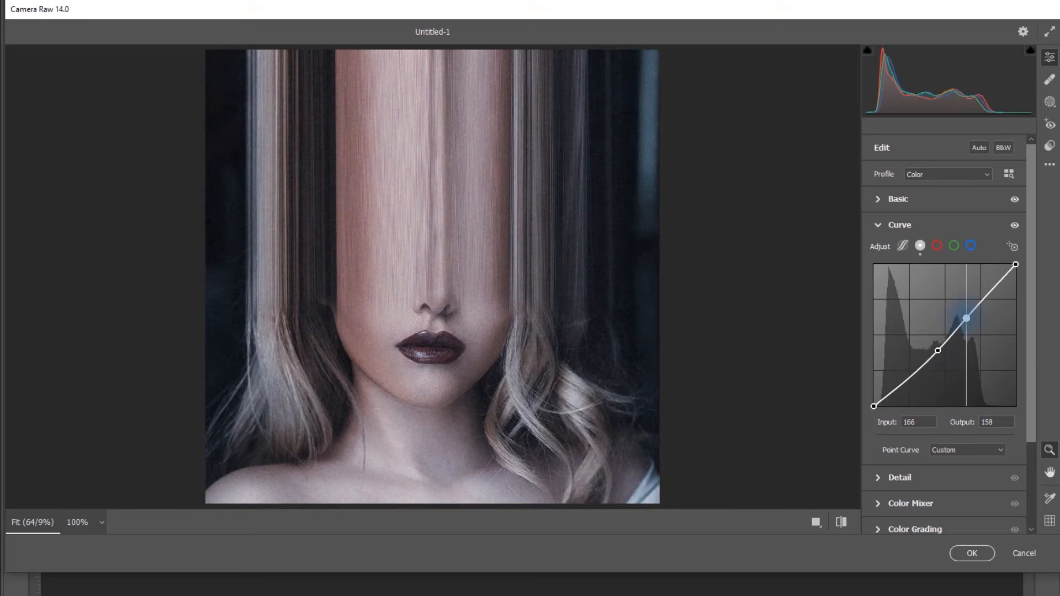
{"action": "left_click", "coordinate": [880, 224]}
- Add a Highlight Priority vignette of -24 with Midpoint 31, Roundness -43, Feather 56 and Highlights 8, and apply the Camera Raw filter
{"action": "left_click_drag", "start_coordinate": [936, 388], "coordinate": [911, 394]}
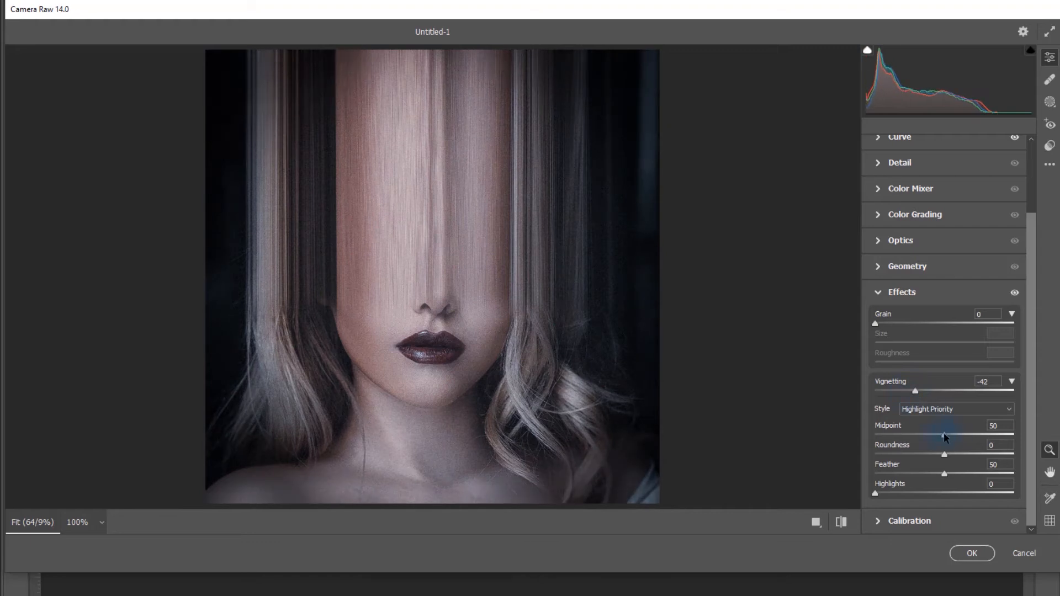
{"action": "left_click_drag", "start_coordinate": [945, 438], "coordinate": [939, 474]}
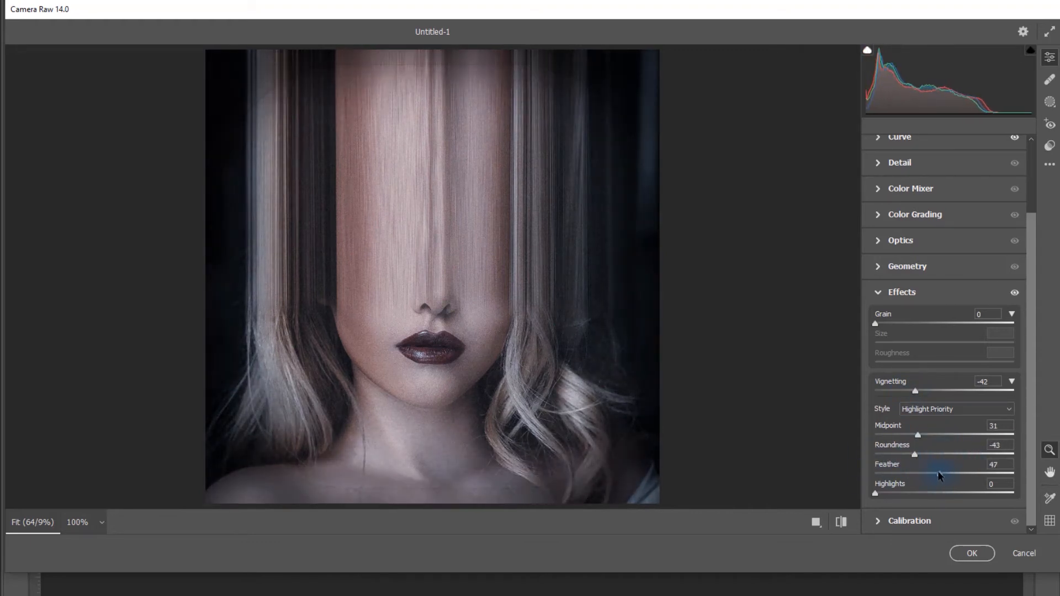
{"action": "left_click_drag", "start_coordinate": [914, 396], "coordinate": [931, 396]}
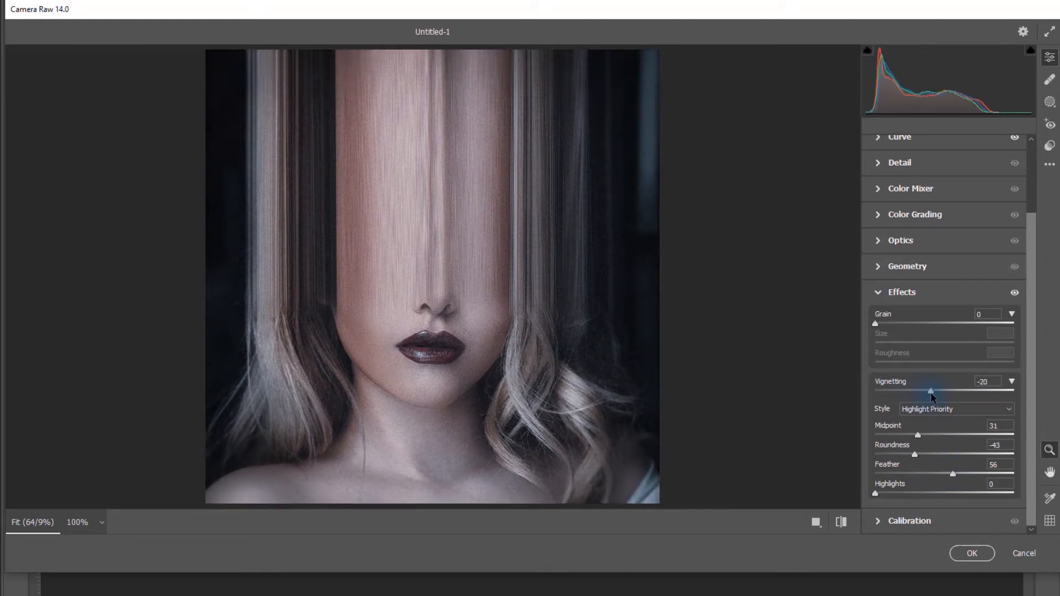
{"action": "left_click", "coordinate": [970, 553]}
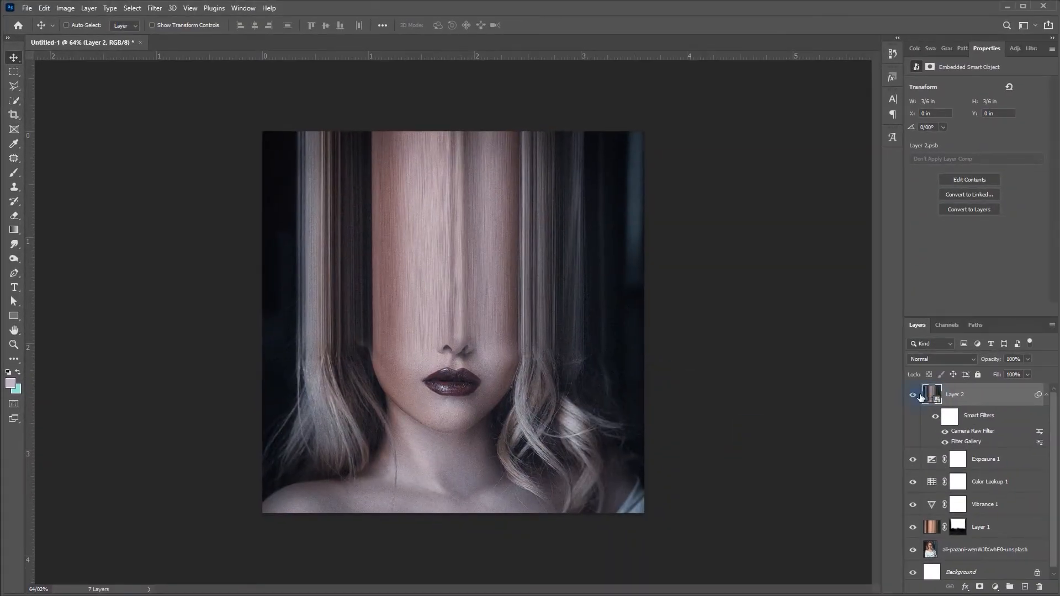
{"action": "left_click", "coordinate": [913, 395]}
{"action": "left_click", "coordinate": [913, 396]}
- Place the blue neon-light portrait image as the top layer, scaled to 9.38% and rotated 80.59° so it covers the canvas
{"action": "left_click_drag", "start_coordinate": [504, 424], "coordinate": [505, 424]}
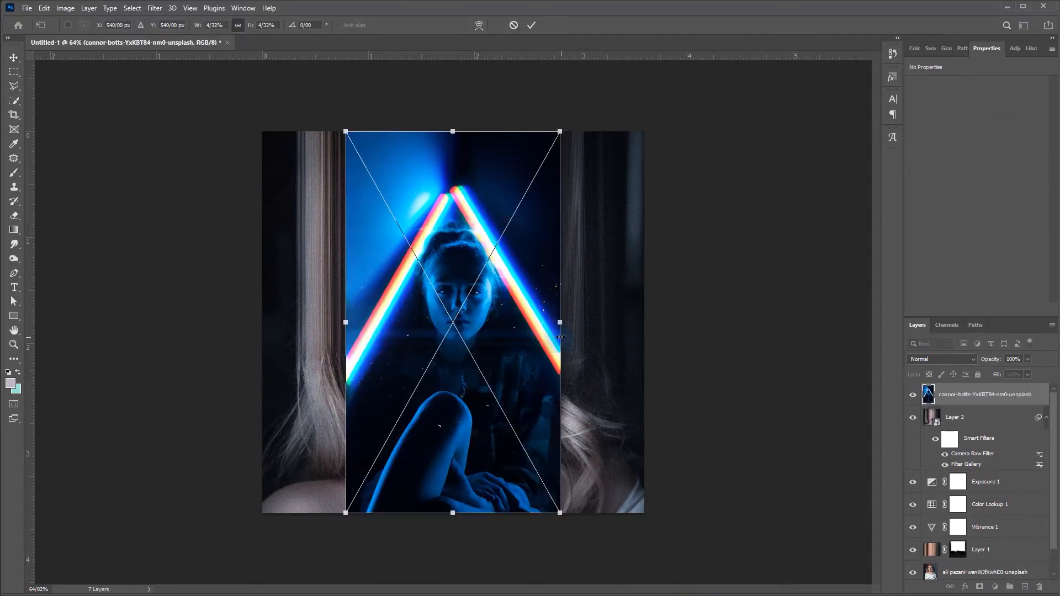
{"action": "left_click_drag", "start_coordinate": [563, 323], "coordinate": [492, 591]}
{"action": "left_click_drag", "start_coordinate": [823, 260], "coordinate": [865, 254]}
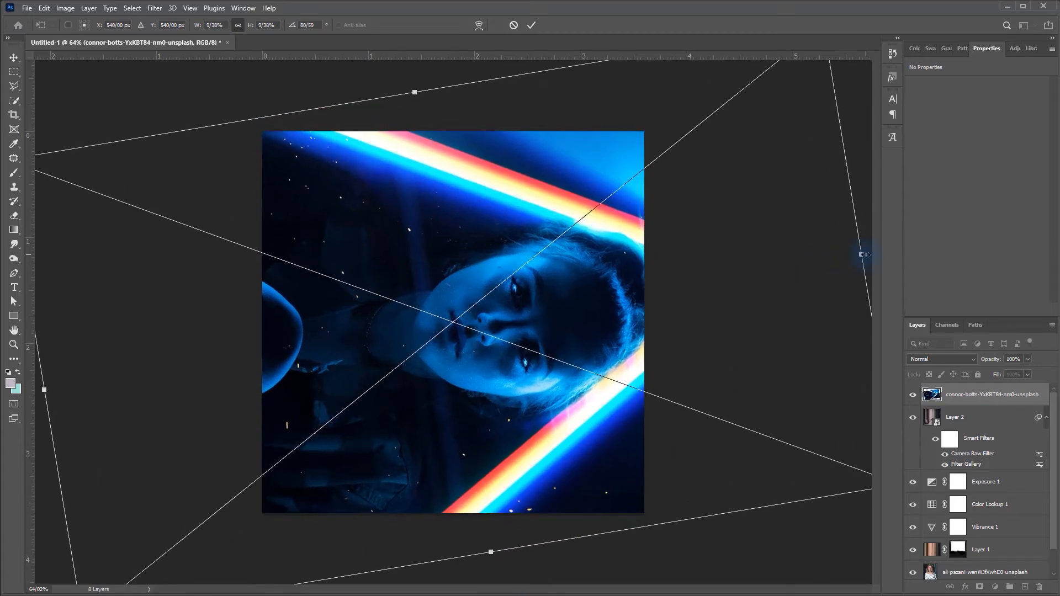
{"action": "key", "text": "Return"}
- Set the neon image layer's blend mode to Screen and apply a Gaussian Blur with a 60-pixel radius
{"action": "left_click", "coordinate": [941, 358]}
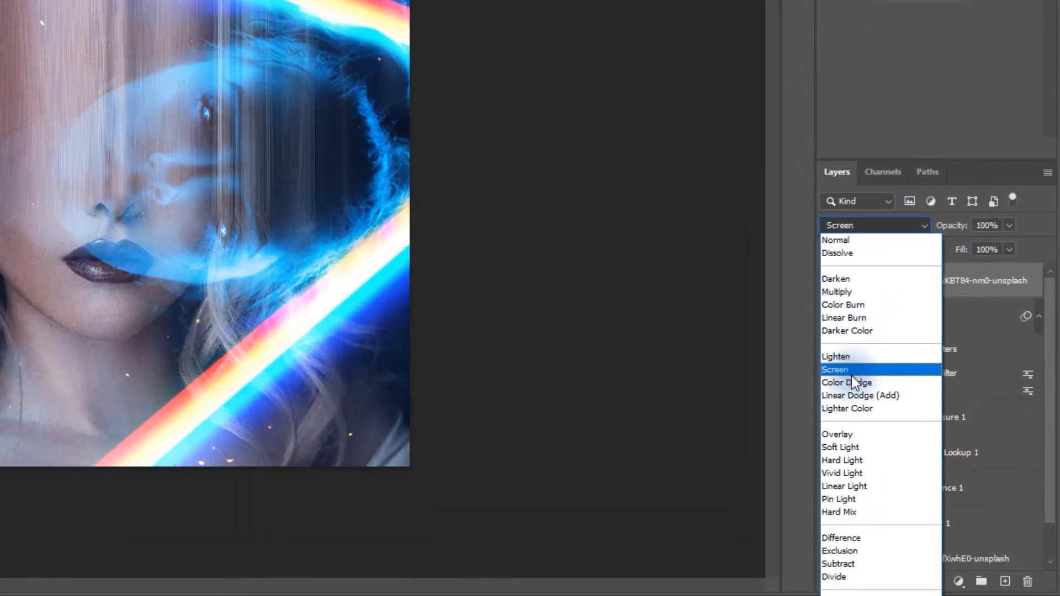
{"action": "left_click", "coordinate": [919, 450]}
{"action": "left_click", "coordinate": [214, 14]}
{"action": "mouse_move", "coordinate": [304, 229]}
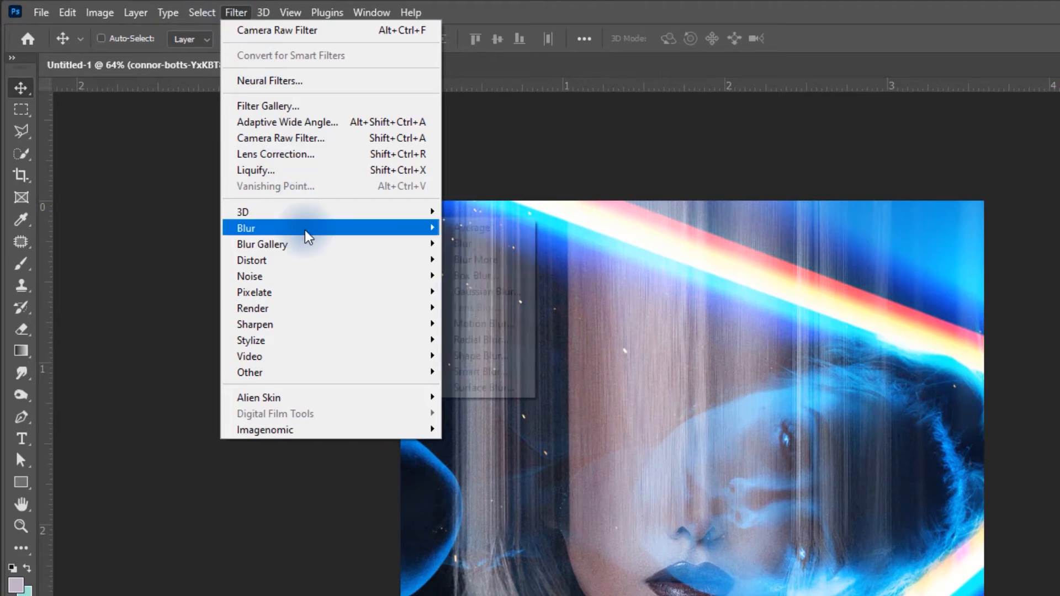
{"action": "left_click", "coordinate": [490, 292]}
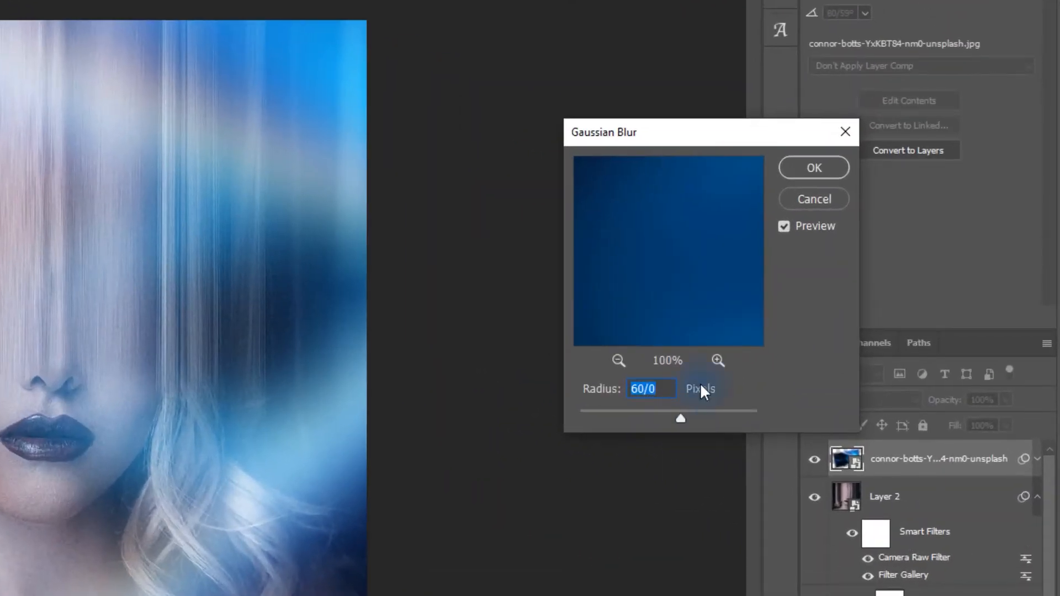
{"action": "left_click", "coordinate": [813, 166]}
- Transform the blurred light layer, enlarging it and rotating it to 134.08° over the portrait
{"action": "key", "text": "ctrl+t"}
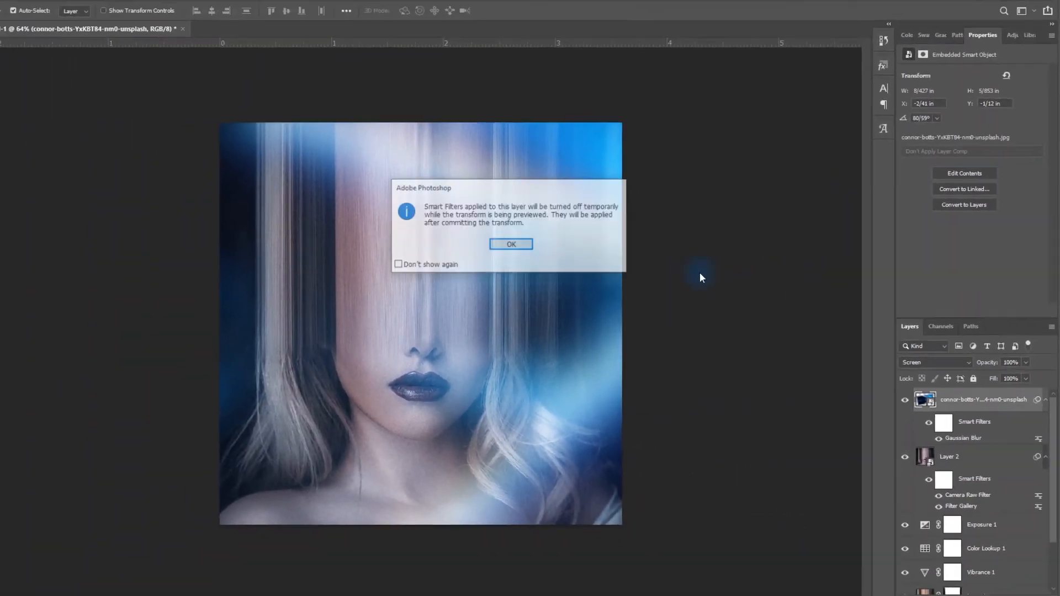
{"action": "key", "text": "Return"}
{"action": "left_click_drag", "start_coordinate": [286, 85], "coordinate": [519, 121]}
{"action": "key", "text": "Return"}
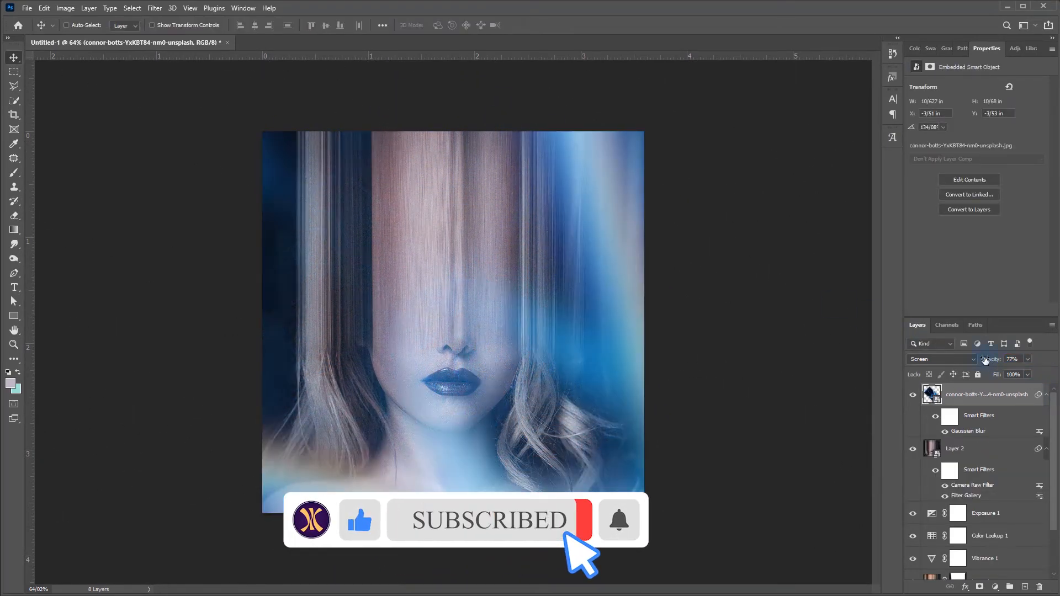
- Lower the blurred light layer's opacity to 50%
{"action": "left_click_drag", "start_coordinate": [1004, 360], "coordinate": [992, 363]}
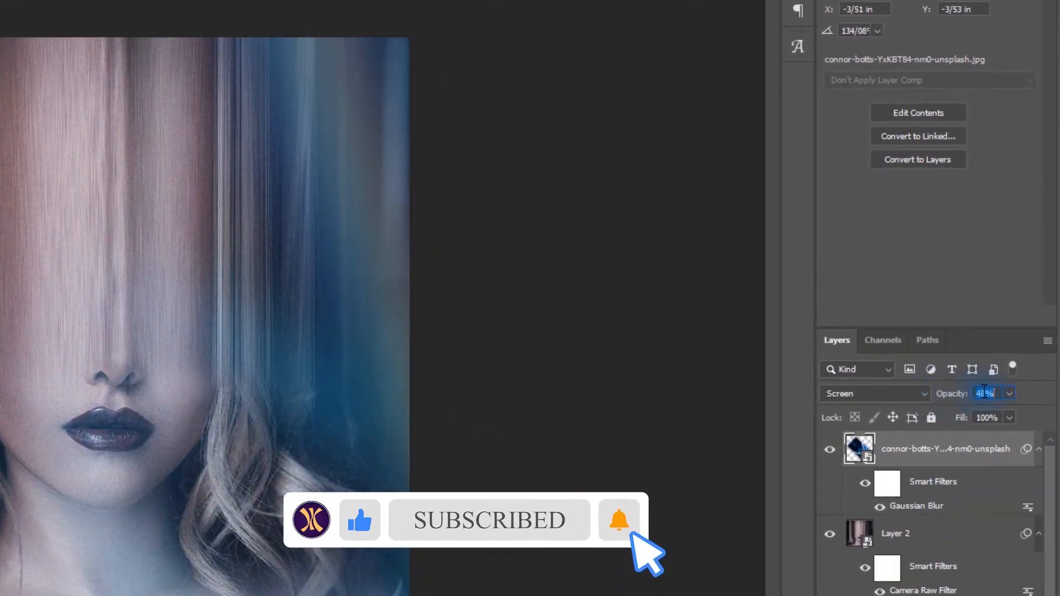
{"action": "left_click", "coordinate": [984, 393]}
{"action": "type", "text": "70"}
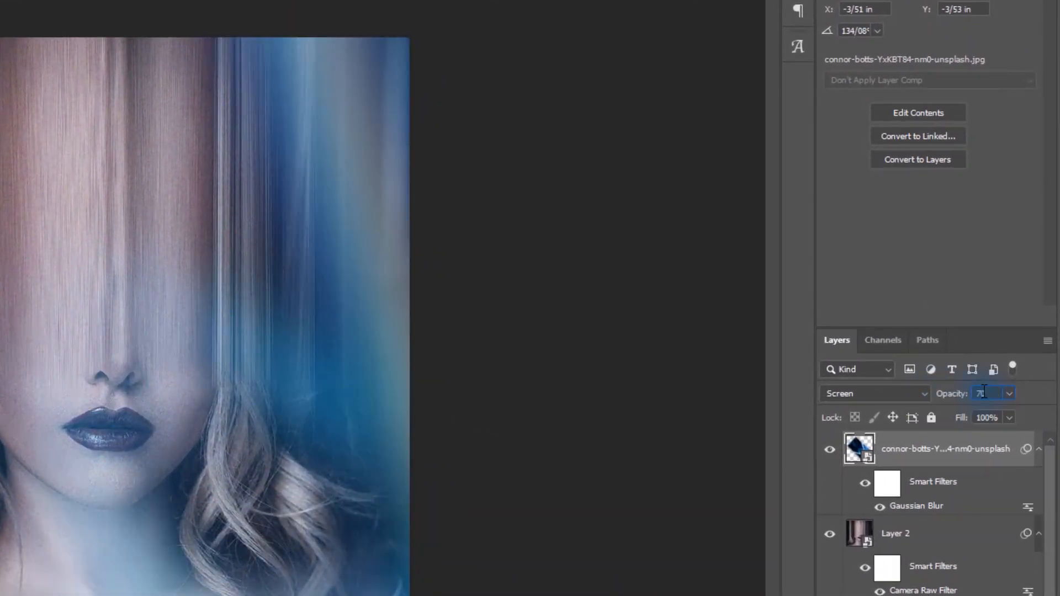
{"action": "key", "text": "BackSpace"}
{"action": "key", "text": "BackSpace"}
{"action": "type", "text": "50"}
{"action": "key", "text": "Return"}
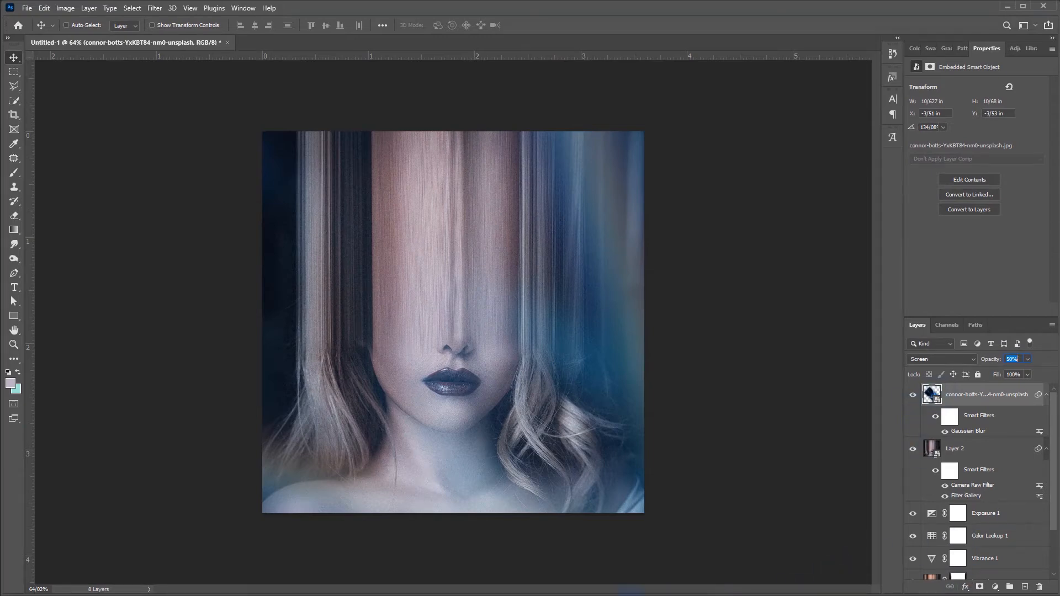
- Place the vecteezy old-paper grunge texture over the canvas, set its blend mode to Screen and its opacity to 60%
{"action": "left_click_drag", "start_coordinate": [525, 488], "coordinate": [485, 448]}
{"action": "key", "text": "Return"}
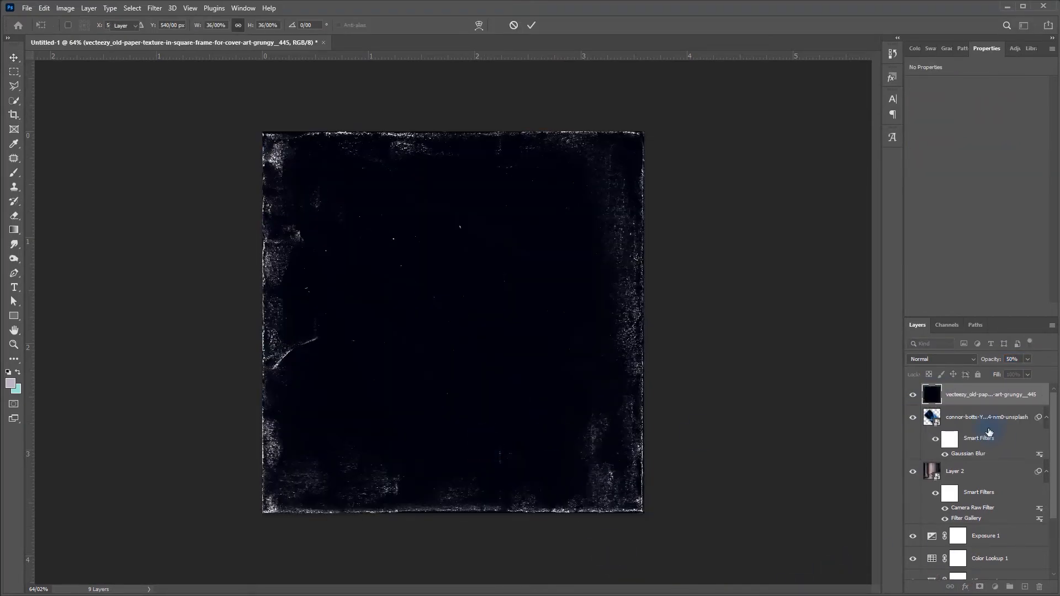
{"action": "left_click", "coordinate": [941, 359]}
{"action": "left_click", "coordinate": [914, 454]}
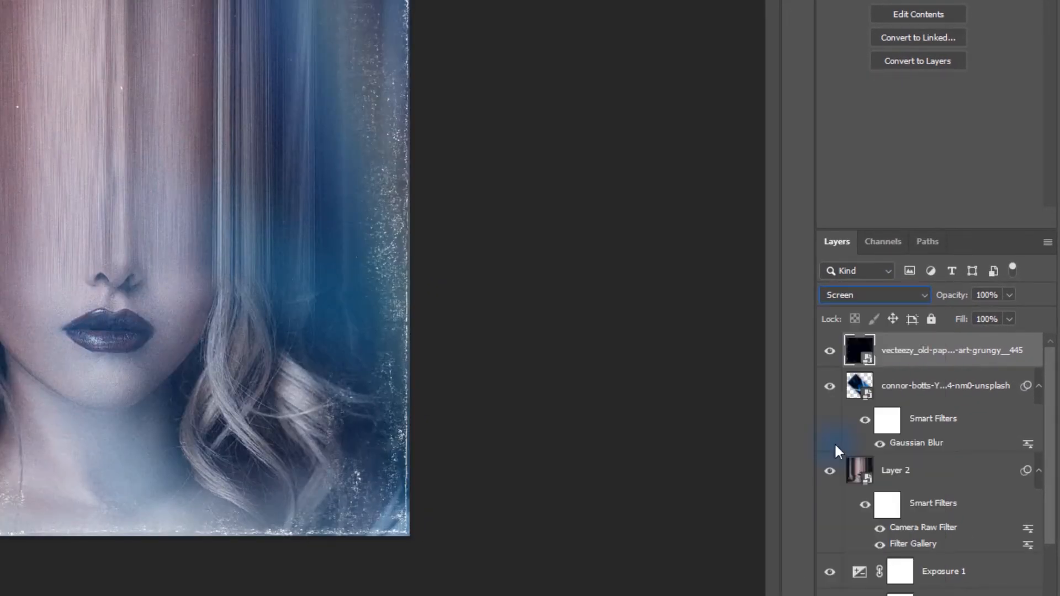
{"action": "left_click_drag", "start_coordinate": [960, 303], "coordinate": [945, 302]}
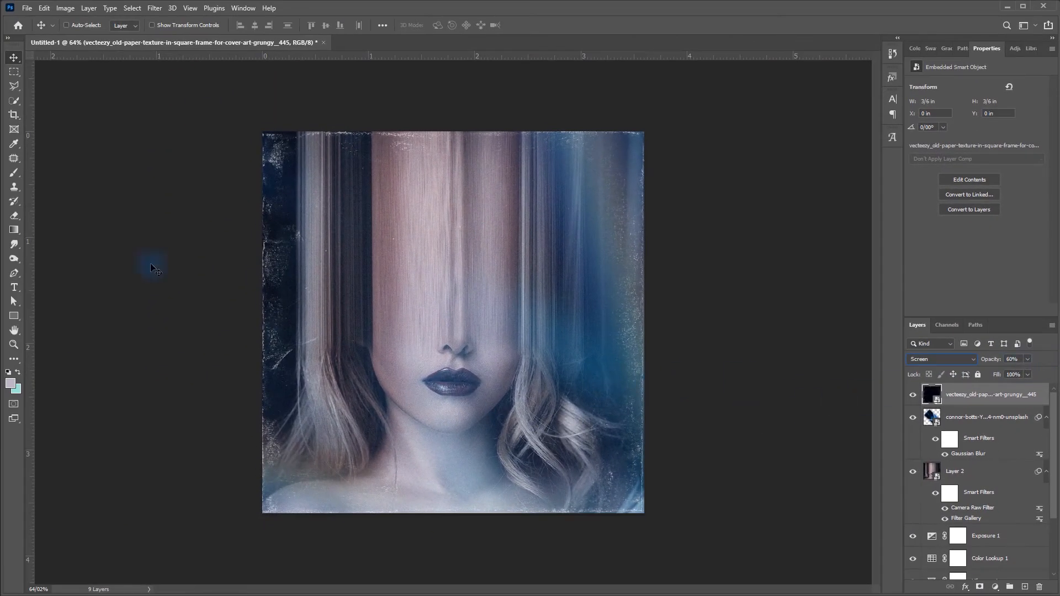
- Add the centered text "stop" above the lips in 70 pt Milltown personal use Regular
{"action": "left_click", "coordinate": [15, 291]}
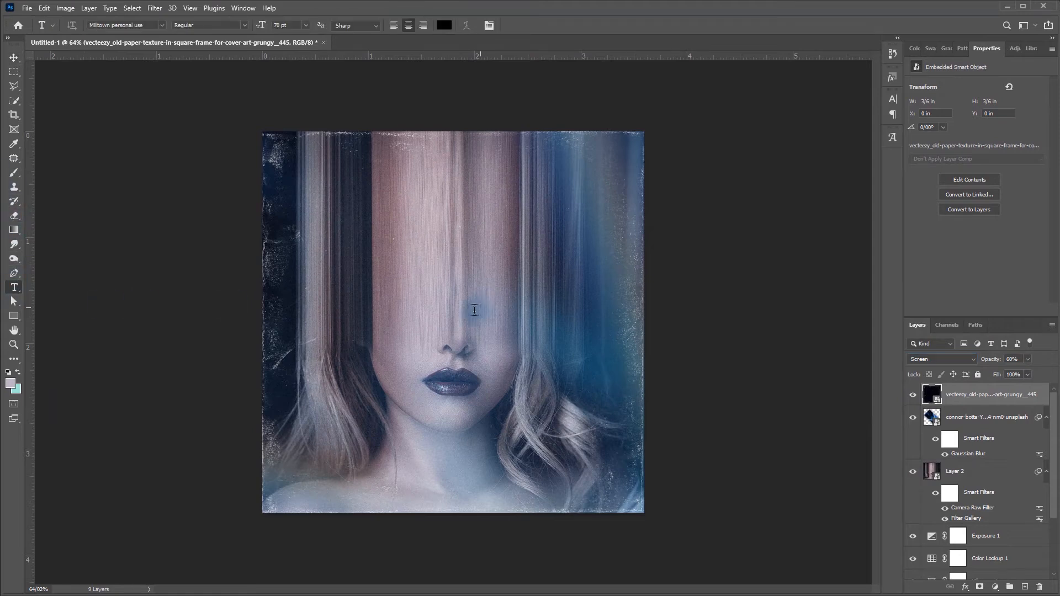
{"action": "left_click", "coordinate": [455, 336]}
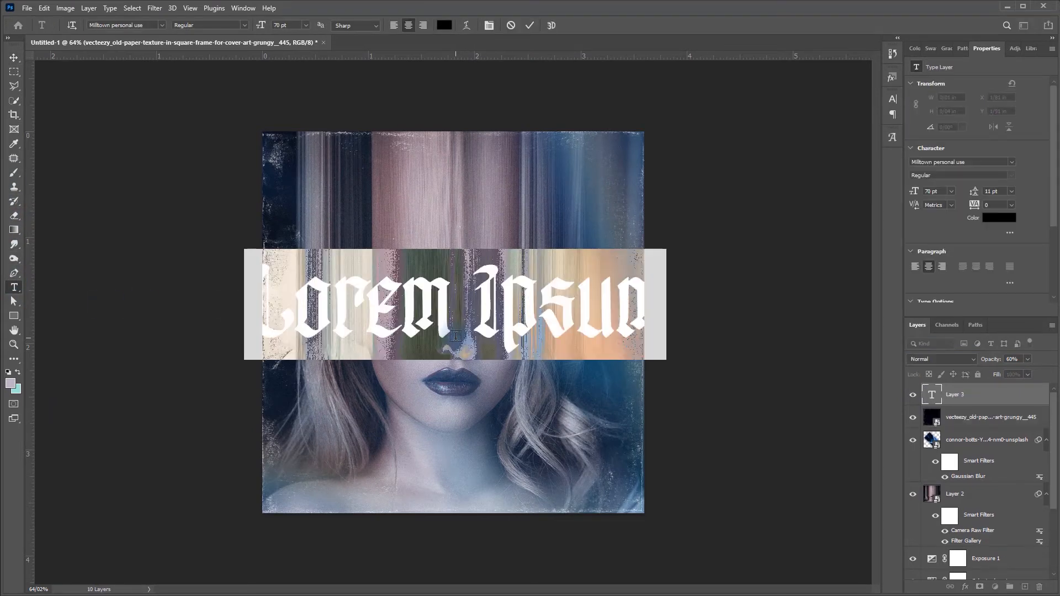
{"action": "type", "text": "stop"}
- Change the "stop" text color to white
{"action": "left_click", "coordinate": [444, 25]}
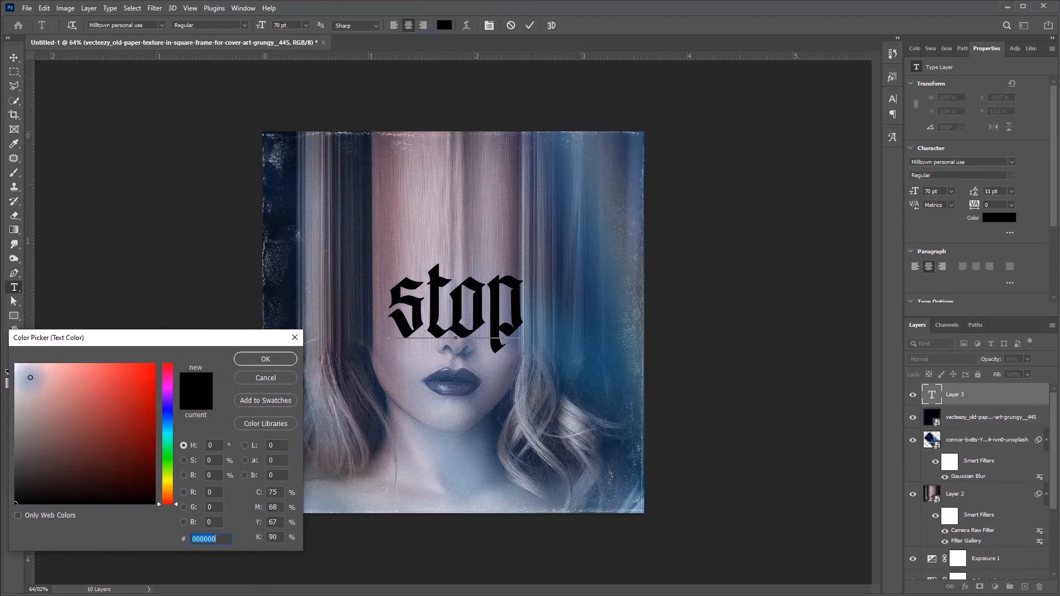
{"action": "left_click", "coordinate": [16, 361]}
{"action": "left_click", "coordinate": [267, 362]}
{"action": "left_click", "coordinate": [451, 26]}
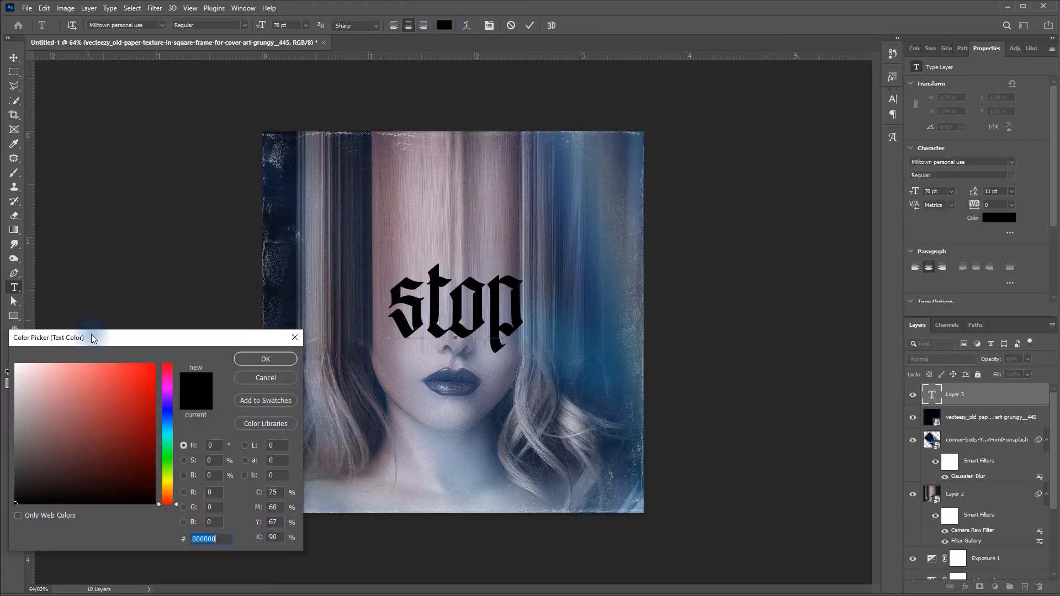
{"action": "left_click", "coordinate": [16, 361]}
{"action": "left_click", "coordinate": [267, 360]}
- Align the text layer to the vertical and horizontal center of the canvas
{"action": "left_click", "coordinate": [14, 57]}
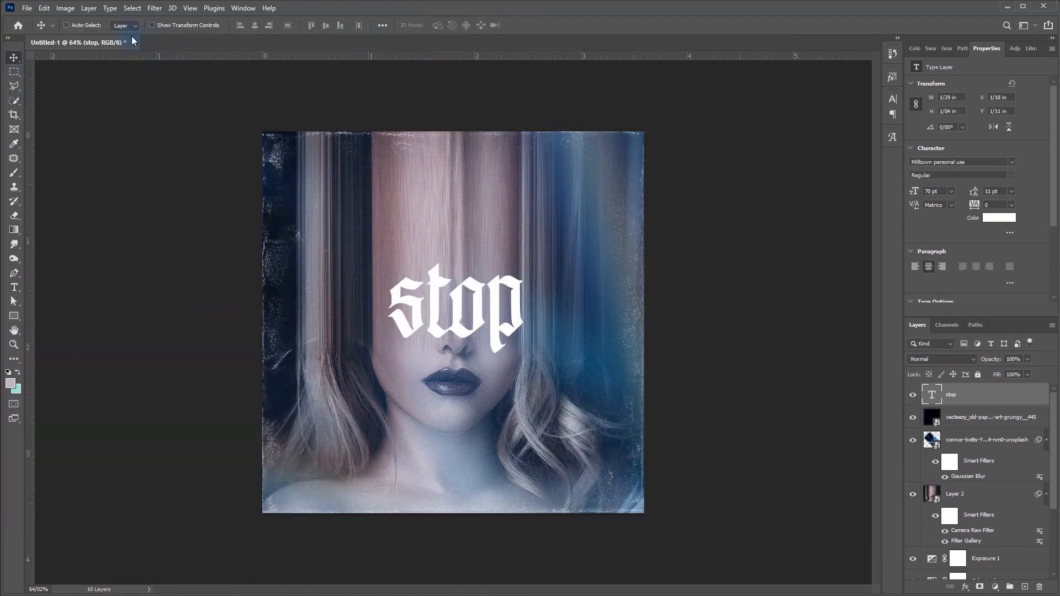
{"action": "left_click", "coordinate": [381, 25]}
{"action": "left_click", "coordinate": [416, 55]}
{"action": "left_click", "coordinate": [349, 54]}
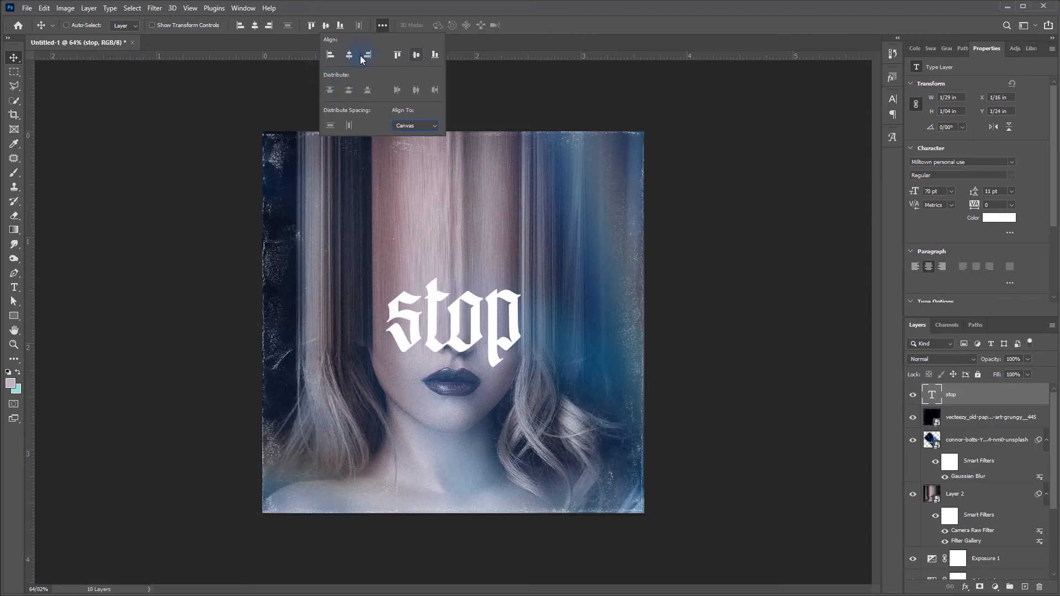
{"action": "left_click", "coordinate": [578, 21]}
- Nudge the "stop" text upward to a Y position of 1.16 in
{"action": "key", "text": "shift+Up"}
{"action": "key", "text": "shift+Up"}
{"action": "key", "text": "shift+Up"}
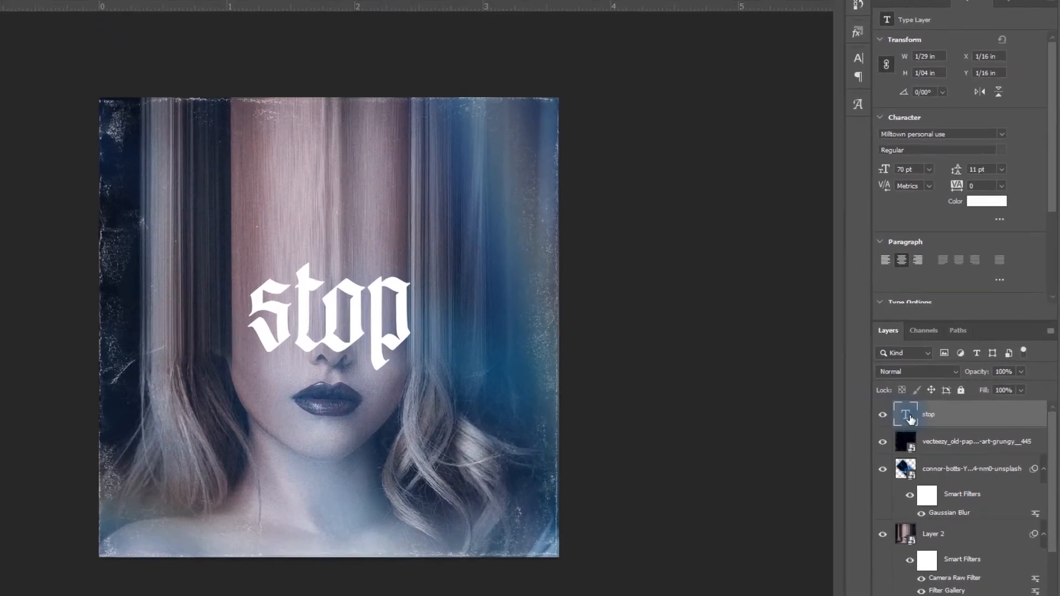
- Select the "stop" text for editing and set its font to Milltown personal use
{"action": "double_click", "coordinate": [932, 395]}
{"action": "left_click", "coordinate": [968, 35]}
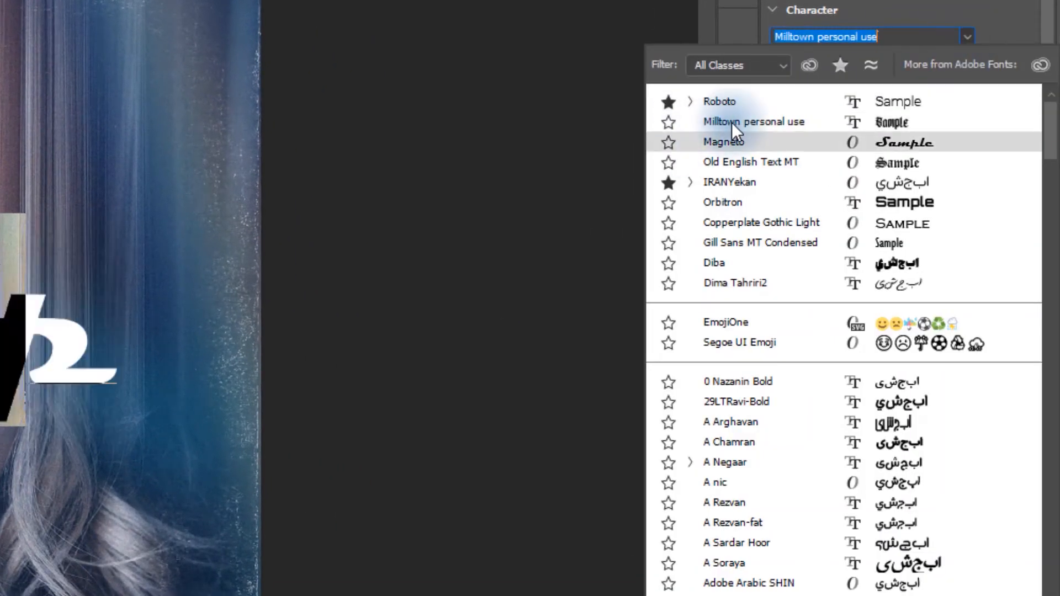
{"action": "left_click", "coordinate": [783, 124]}
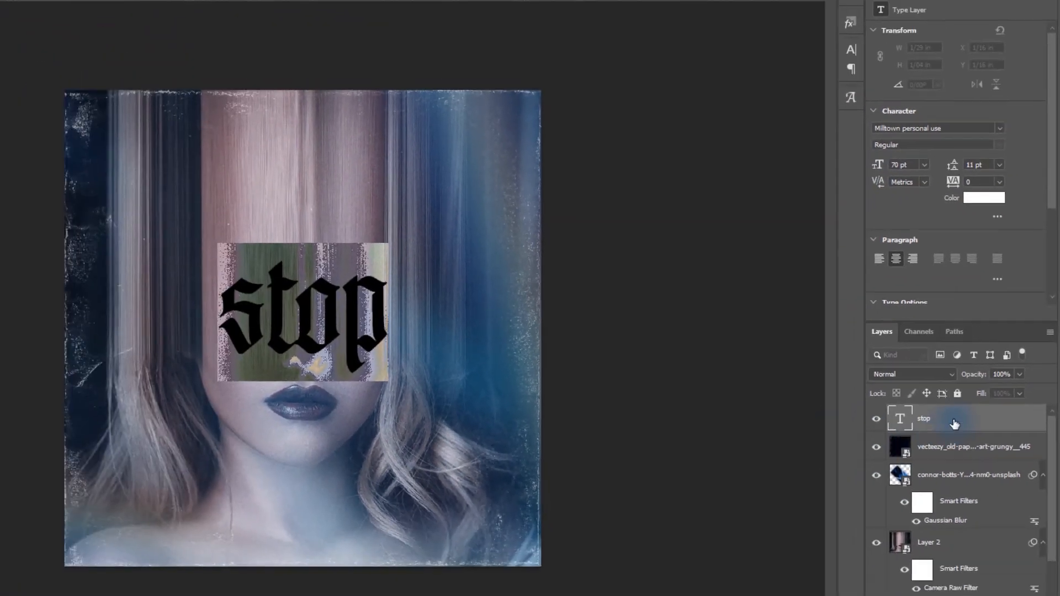
- Open the blending options of the "stop" text layer and lower its fill opacity to 0%
{"action": "left_click", "coordinate": [889, 481]}
{"action": "left_click", "coordinate": [961, 585]}
{"action": "left_click", "coordinate": [971, 444]}
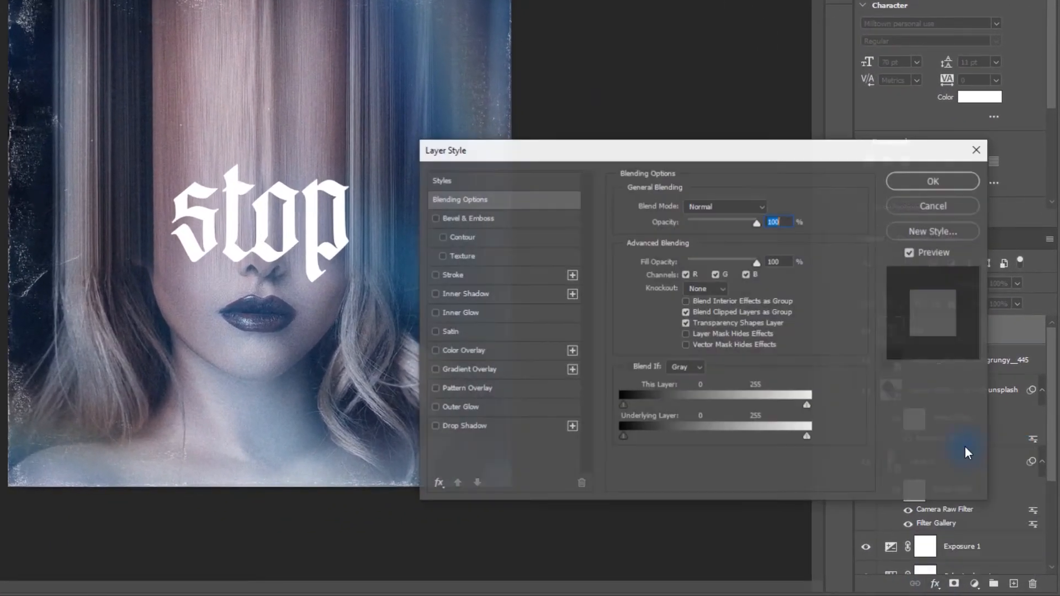
{"action": "left_click_drag", "start_coordinate": [756, 263], "coordinate": [626, 264]}
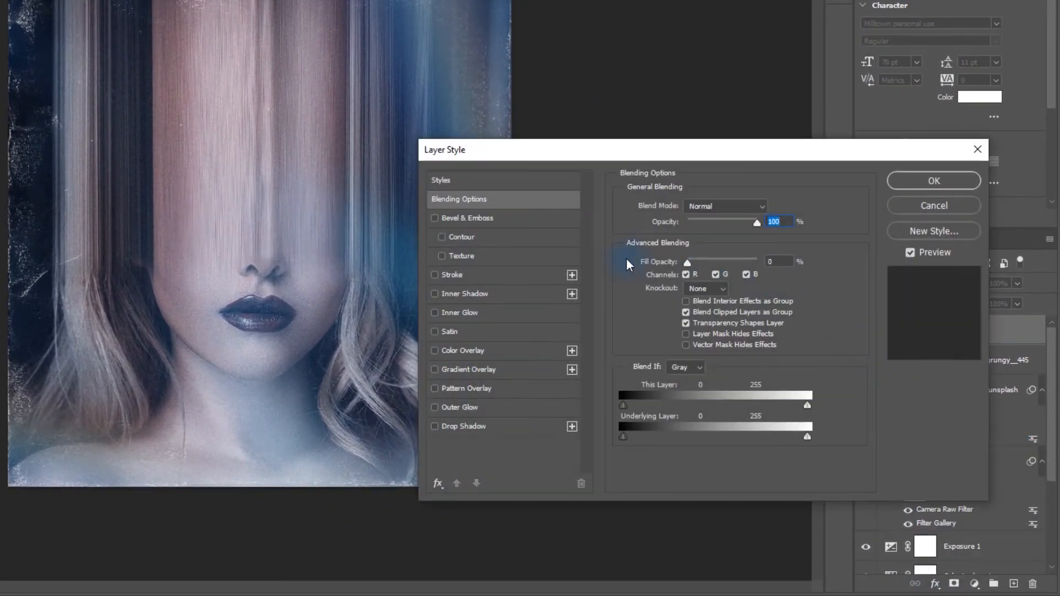
- Add a white 4 px outside stroke with 80% opacity to the "stop" text
{"action": "left_click", "coordinate": [435, 275]}
{"action": "left_click", "coordinate": [453, 275]}
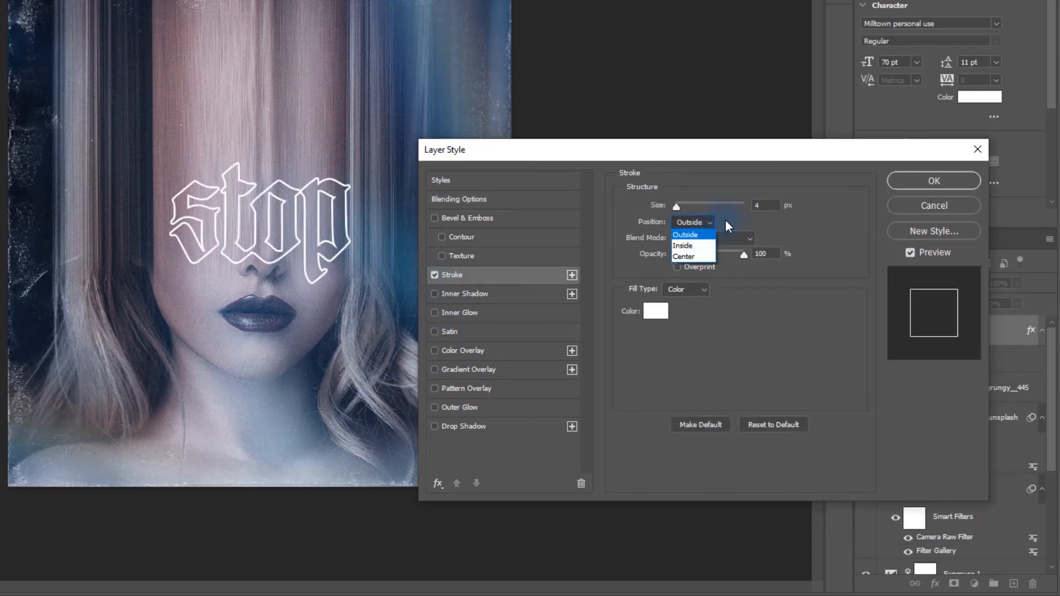
{"action": "mouse_move", "coordinate": [740, 257]}
{"action": "left_mouse_down"}
{"action": "mouse_move", "coordinate": [714, 255]}
{"action": "mouse_move", "coordinate": [729, 256]}
{"action": "left_mouse_up"}
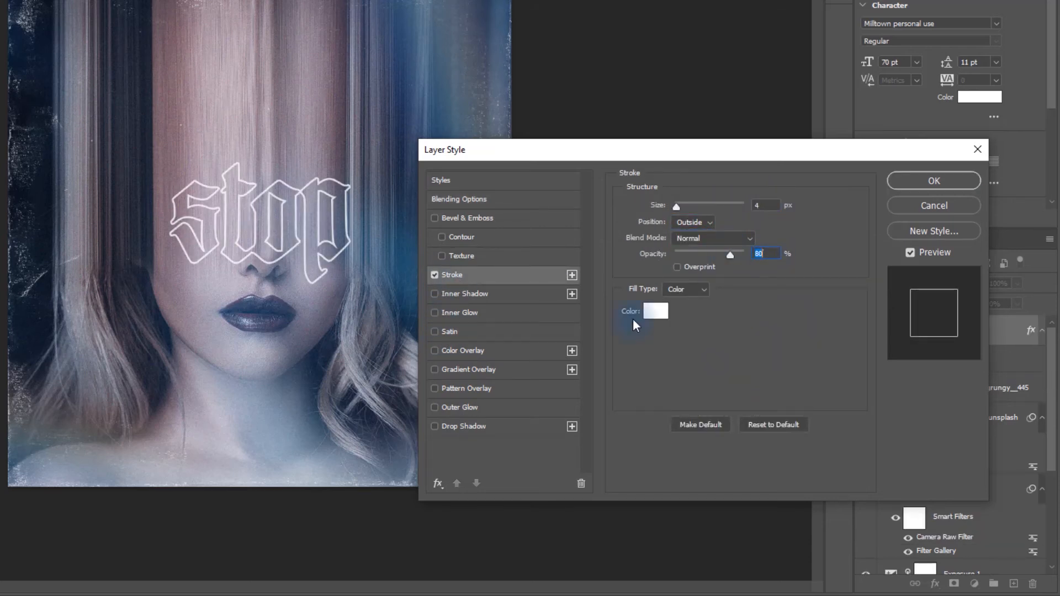
{"action": "left_click", "coordinate": [656, 311]}
{"action": "left_click", "coordinate": [11, 284]}
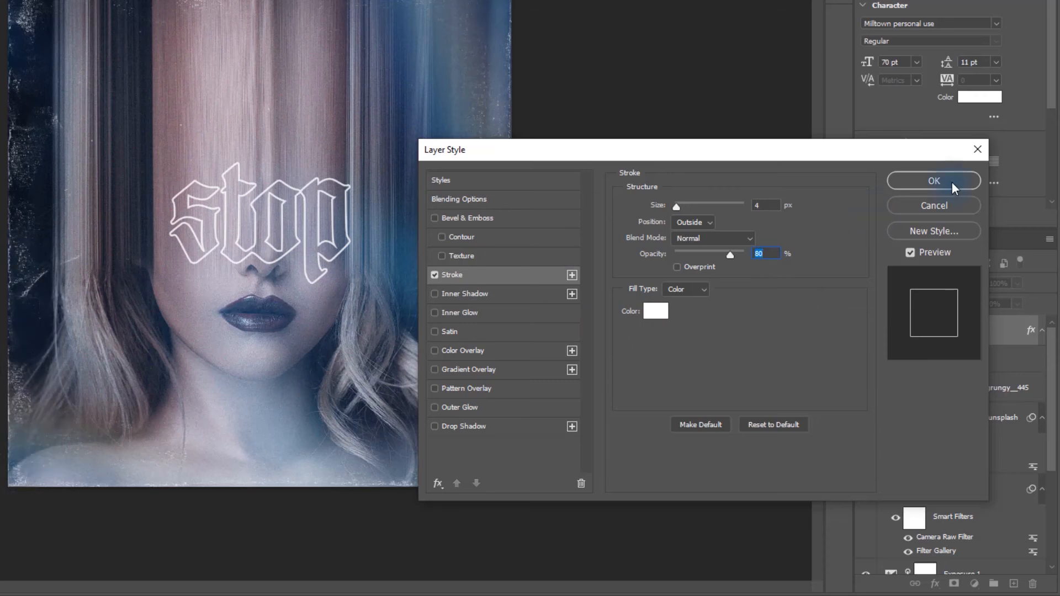
- Add a black drop shadow with 20% opacity to the "stop" text and apply the layer style
{"action": "left_click", "coordinate": [482, 428]}
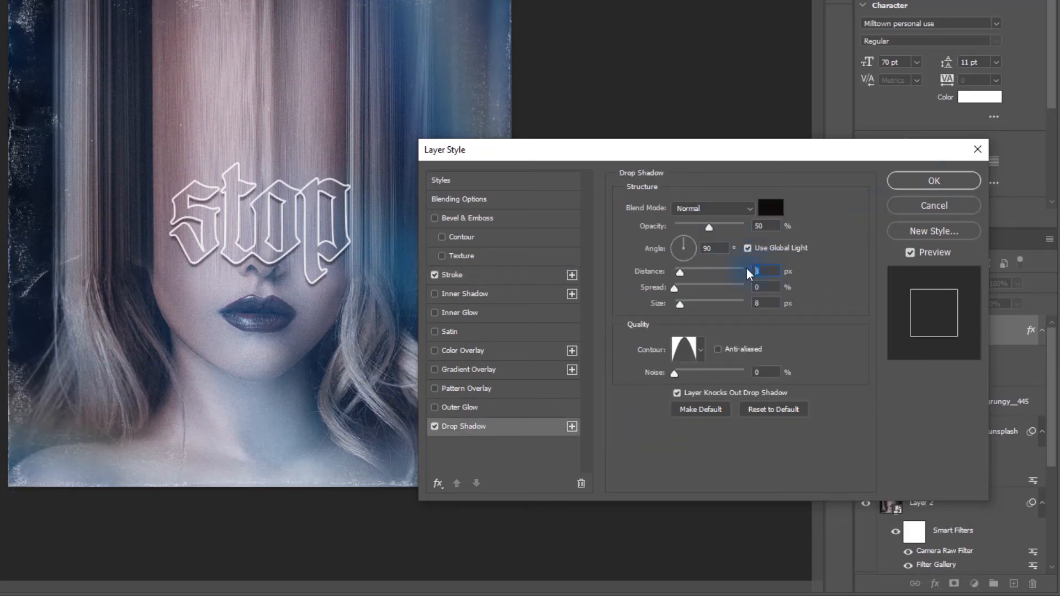
{"action": "left_click", "coordinate": [685, 227]}
{"action": "type", "text": "20"}
{"action": "left_click", "coordinate": [932, 180]}
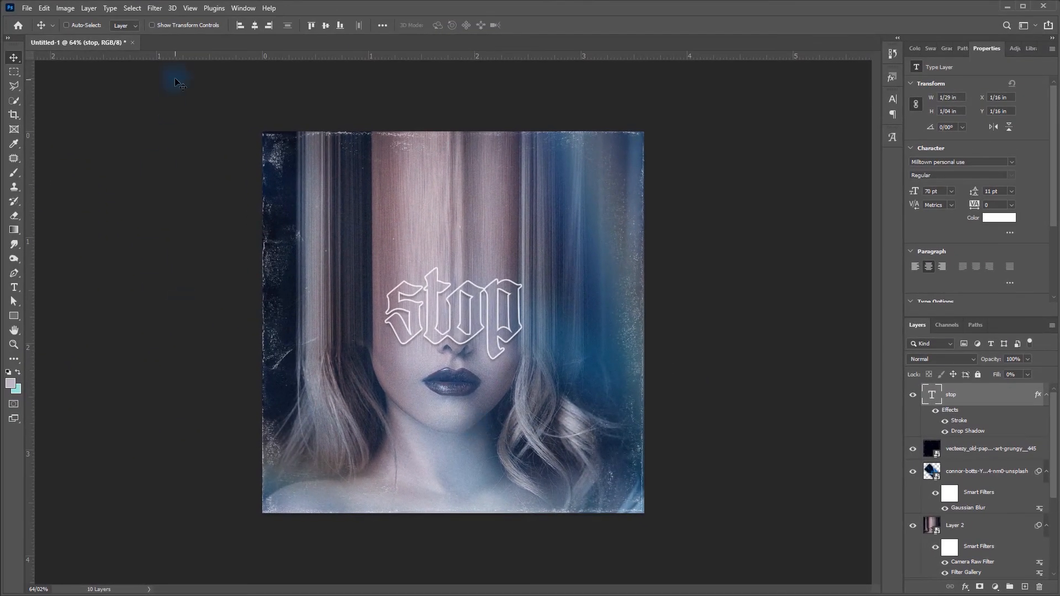
- Start a new text line near the lower edge of the canvas in Roboto Medium at 8 pt
{"action": "key", "text": "t"}
{"action": "left_click_drag", "start_coordinate": [376, 483], "coordinate": [520, 497]}
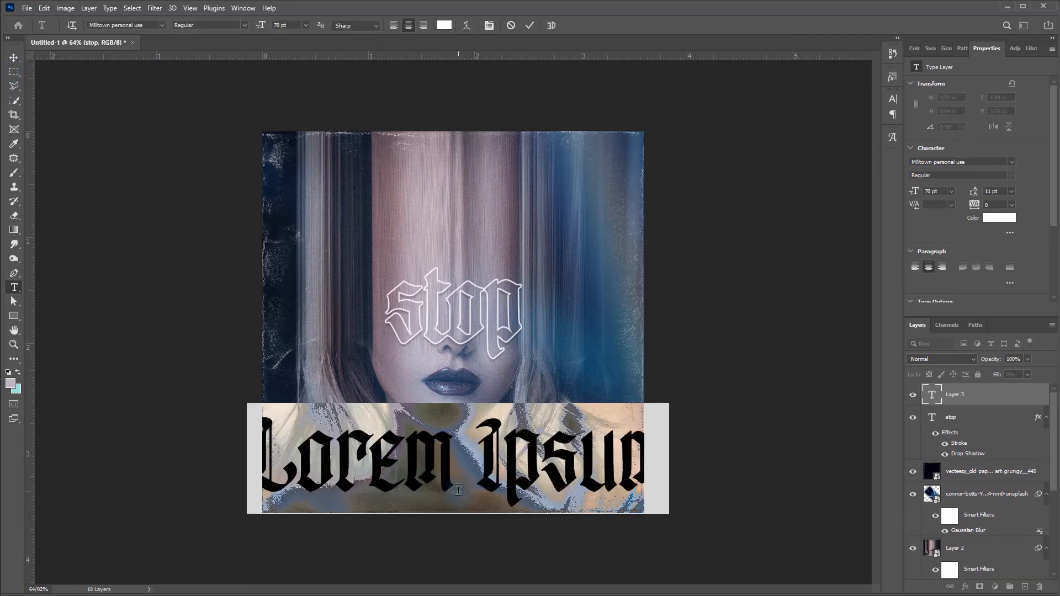
{"action": "left_click", "coordinate": [162, 25]}
{"action": "left_click", "coordinate": [138, 66]}
{"action": "left_click", "coordinate": [243, 25]}
{"action": "left_click", "coordinate": [213, 90]}
{"action": "left_click_drag", "start_coordinate": [261, 25], "coordinate": [225, 33]}
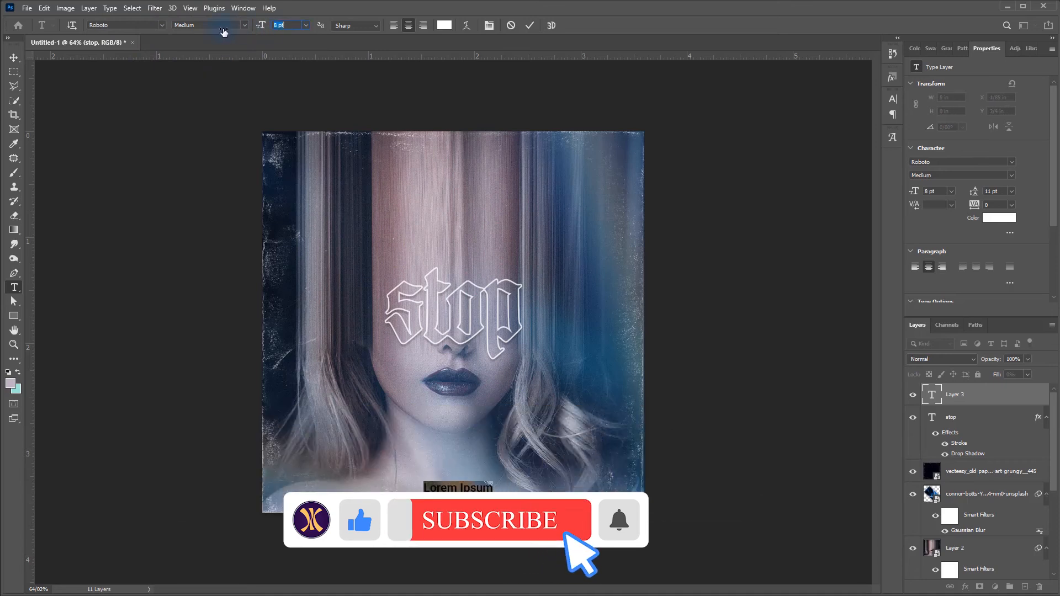
- Enter "Stop violence Against Women" as the tagline text
{"action": "type", "text": "Stop violence A"}
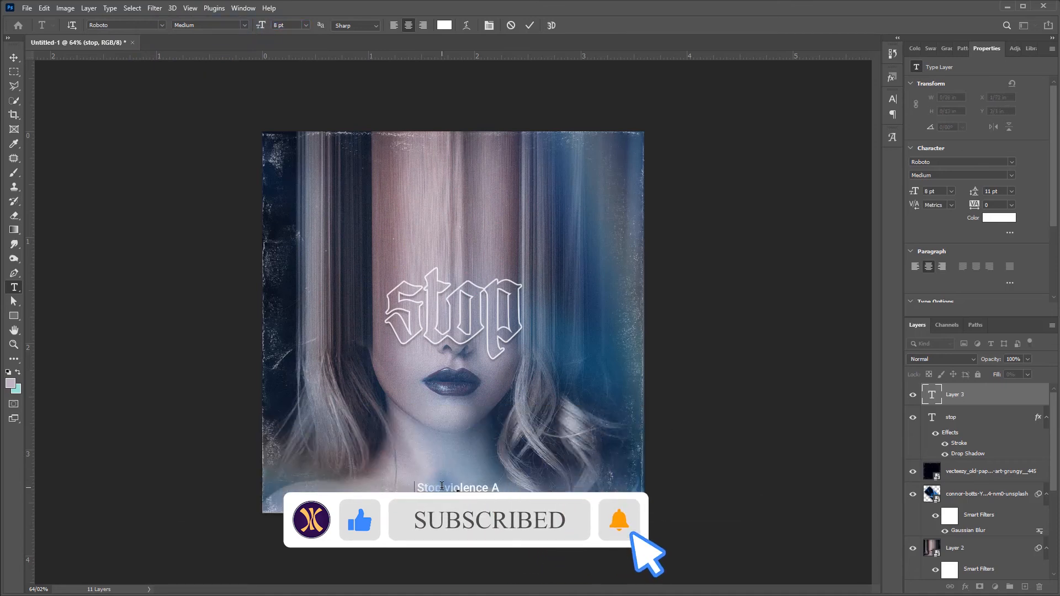
{"action": "type", "text": "gainst Women"}
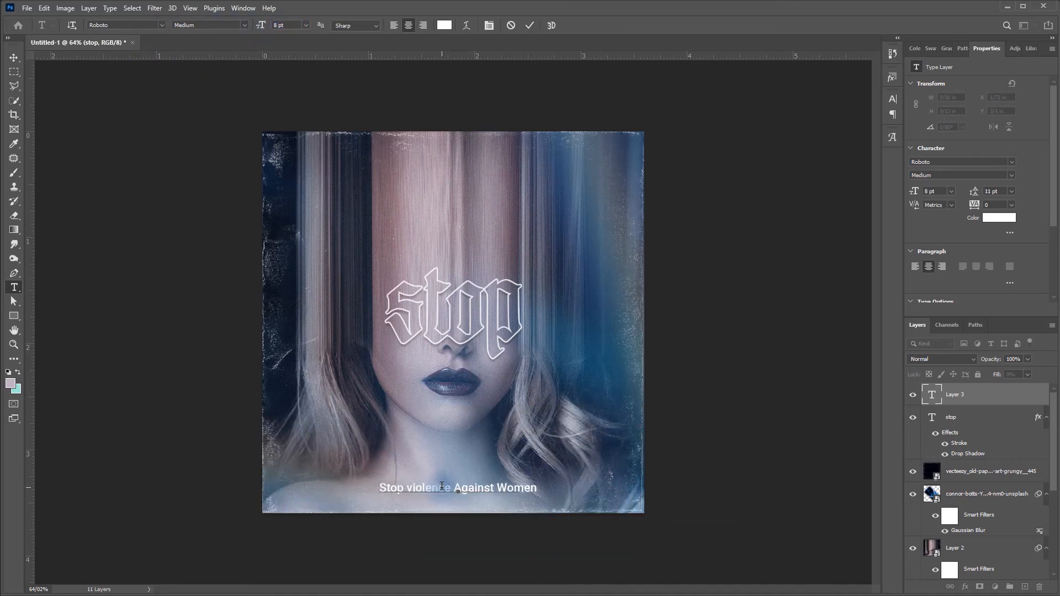
- Move the tagline closer to the canvas's lower edge and set its layer to Overlay blend mode with 63% opacity
{"action": "left_click", "coordinate": [13, 57]}
{"action": "left_click_drag", "start_coordinate": [482, 490], "coordinate": [484, 500]}
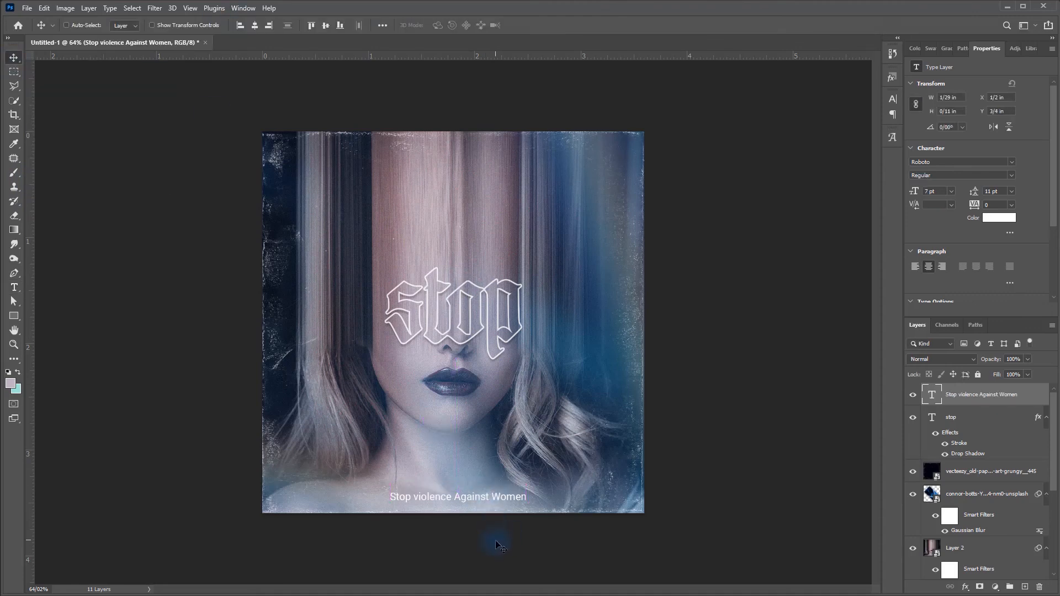
{"action": "left_click", "coordinate": [950, 359]}
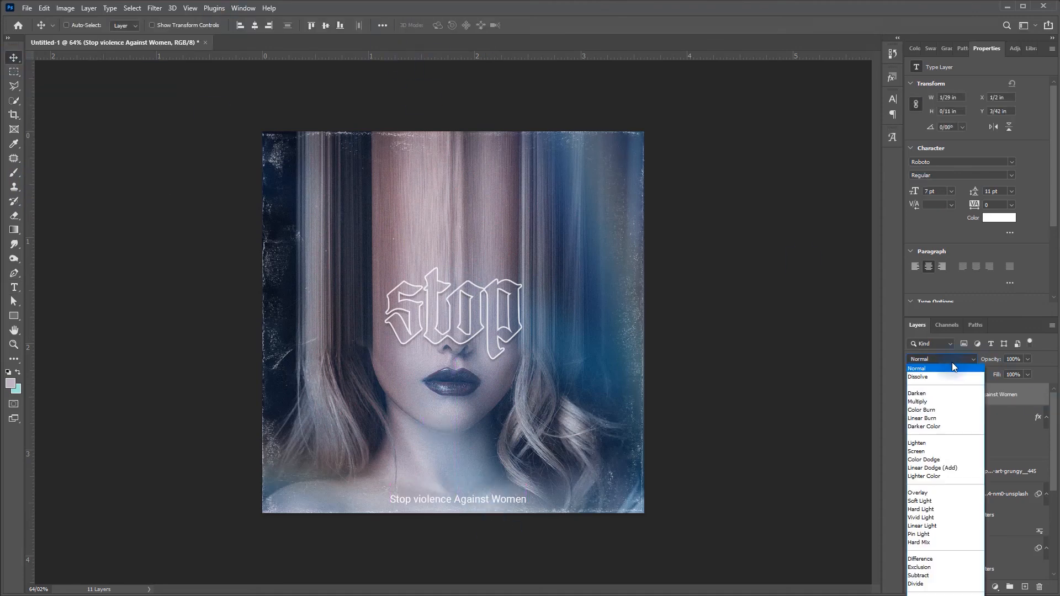
{"action": "left_click", "coordinate": [928, 494]}
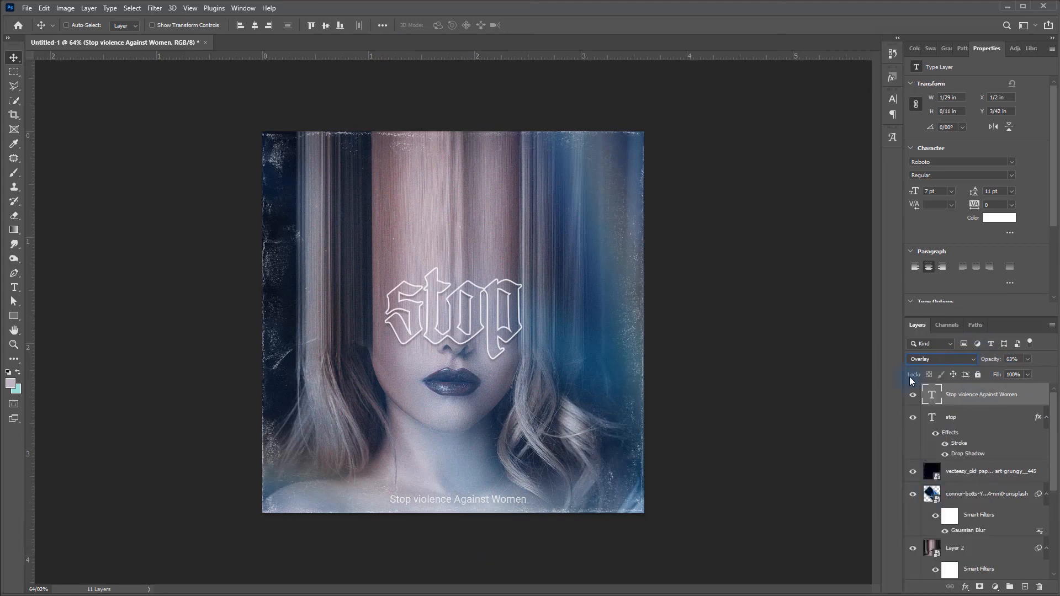
- Compare the artwork with the original by alternating between showing only the base portrait layer and showing all layers
{"action": "key", "text": "ctrl+0"}
{"action": "left_click_drag", "start_coordinate": [1052, 460], "coordinate": [1055, 552]}
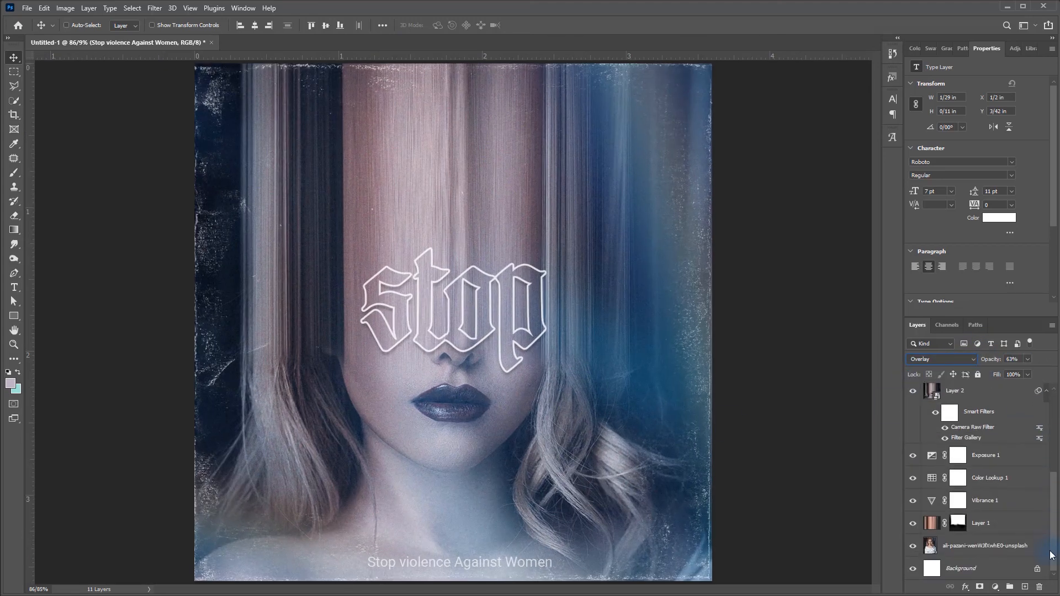
{"action": "left_click", "coordinate": [913, 548], "text": "alt"}
{"action": "left_click", "coordinate": [912, 548], "text": "alt"}
{"action": "left_click", "coordinate": [912, 548], "text": "alt"}
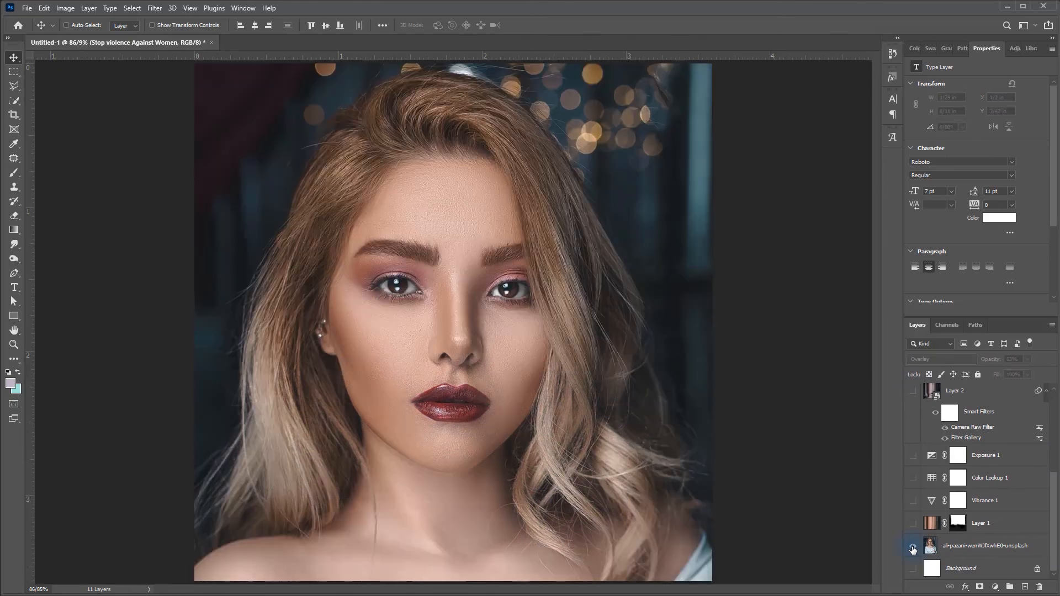
{"action": "left_click", "coordinate": [912, 548], "text": "alt"}
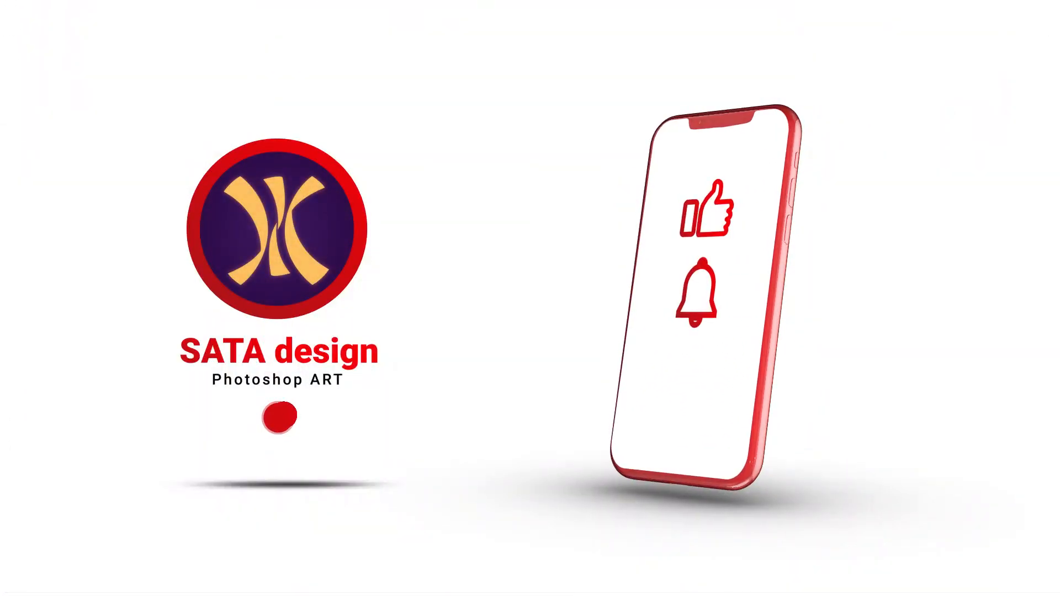